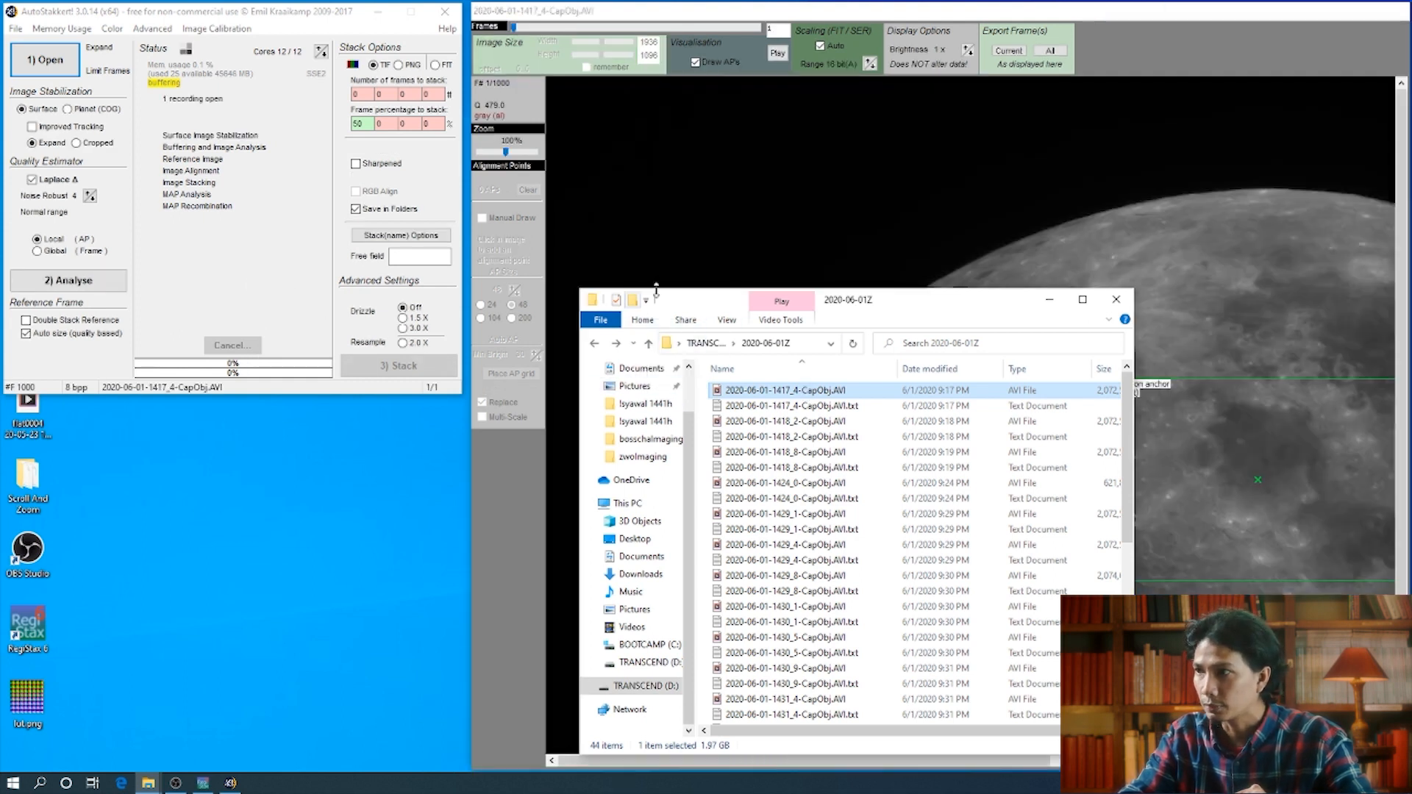
# Place the image stabilization anchor on the lunar surface just above the small round dark mare, and analyse the recording
pyautogui.click(1050, 300)
pyautogui.moveTo(717, 761); pyautogui.dragTo(934, 731)
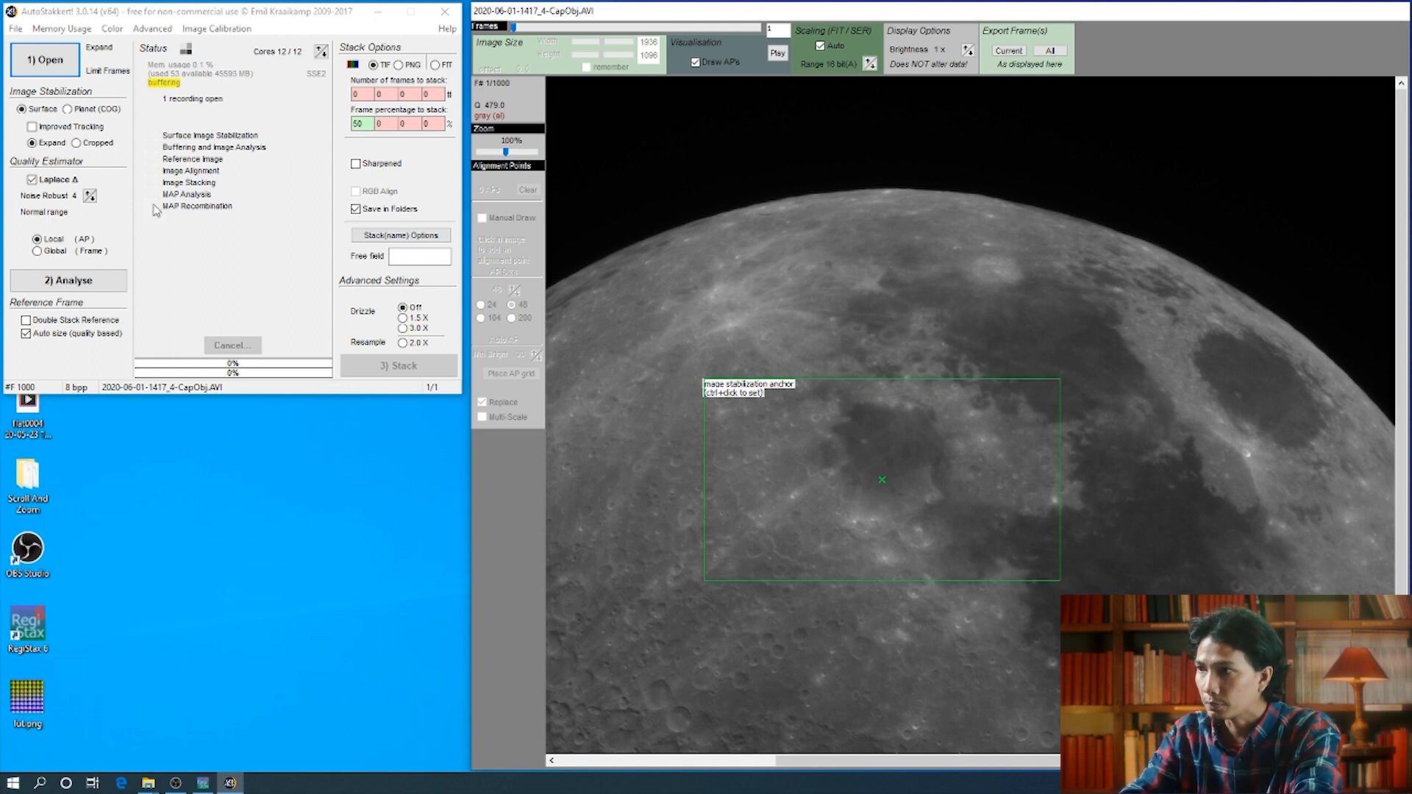
pyautogui.click(776, 762)
pyautogui.moveTo(762, 762); pyautogui.dragTo(861, 761)
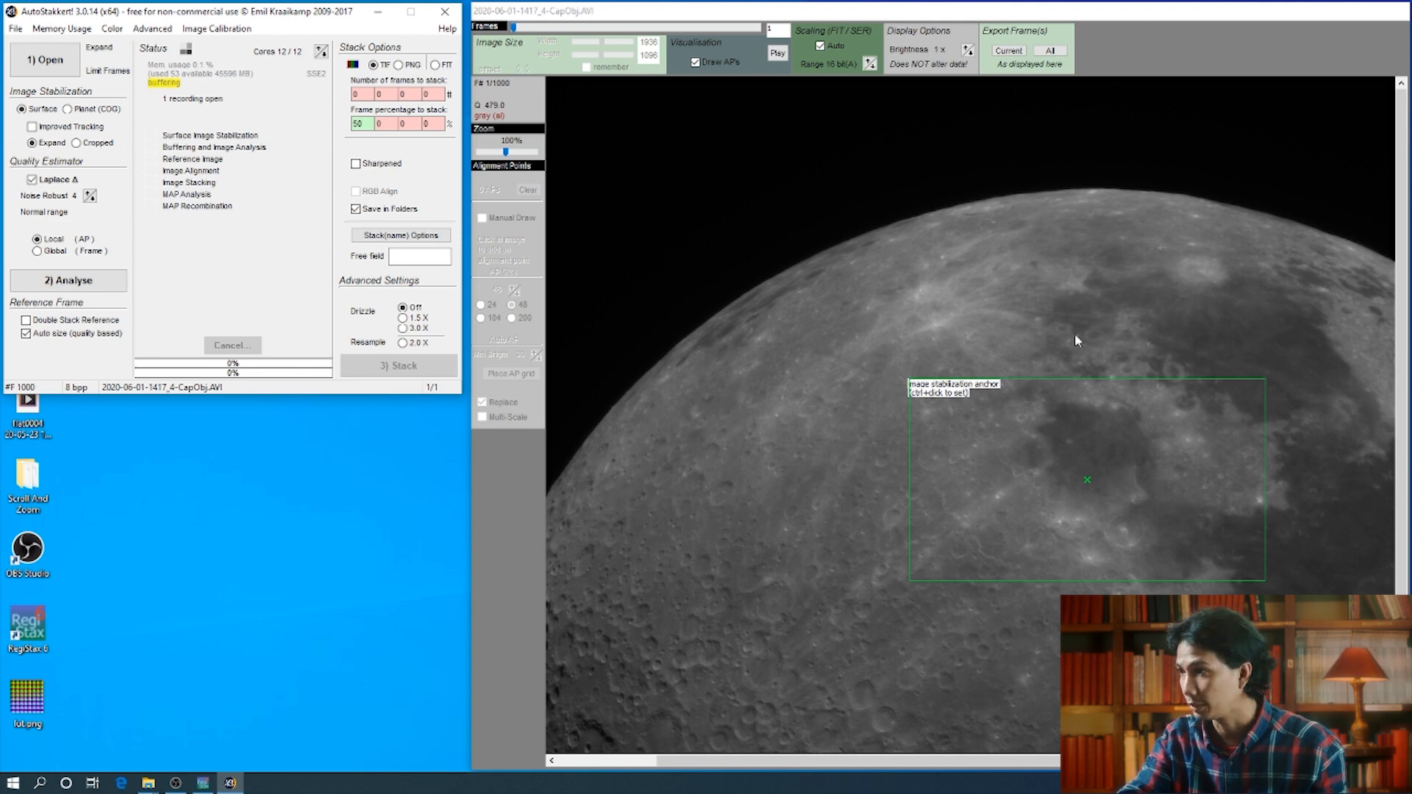
pyautogui.keyDown('ctrl'); pyautogui.click(1105, 333); pyautogui.keyUp('ctrl')
pyautogui.keyDown('ctrl'); pyautogui.click(1093, 456); pyautogui.keyUp('ctrl')
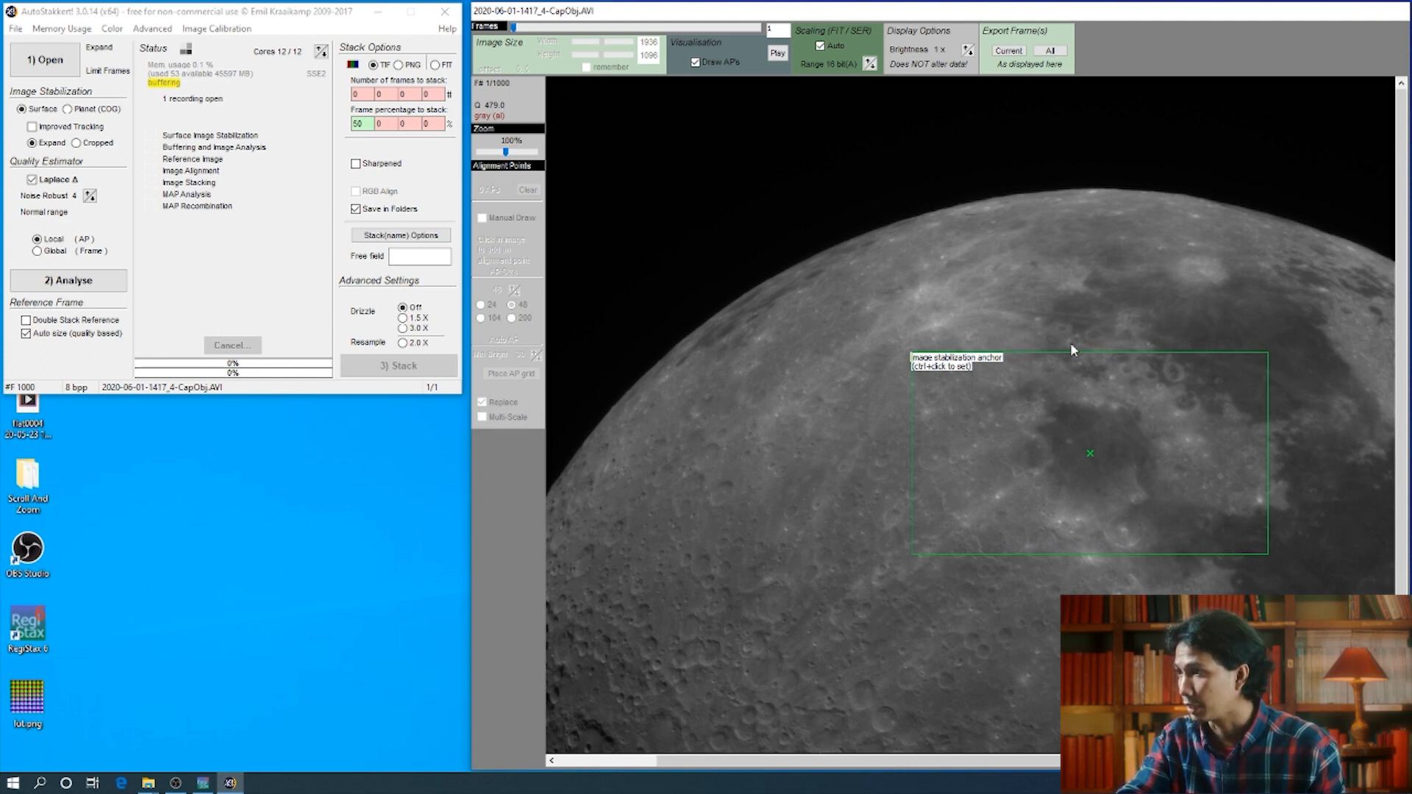
pyautogui.keyDown('ctrl'); pyautogui.click(1093, 327); pyautogui.keyUp('ctrl')
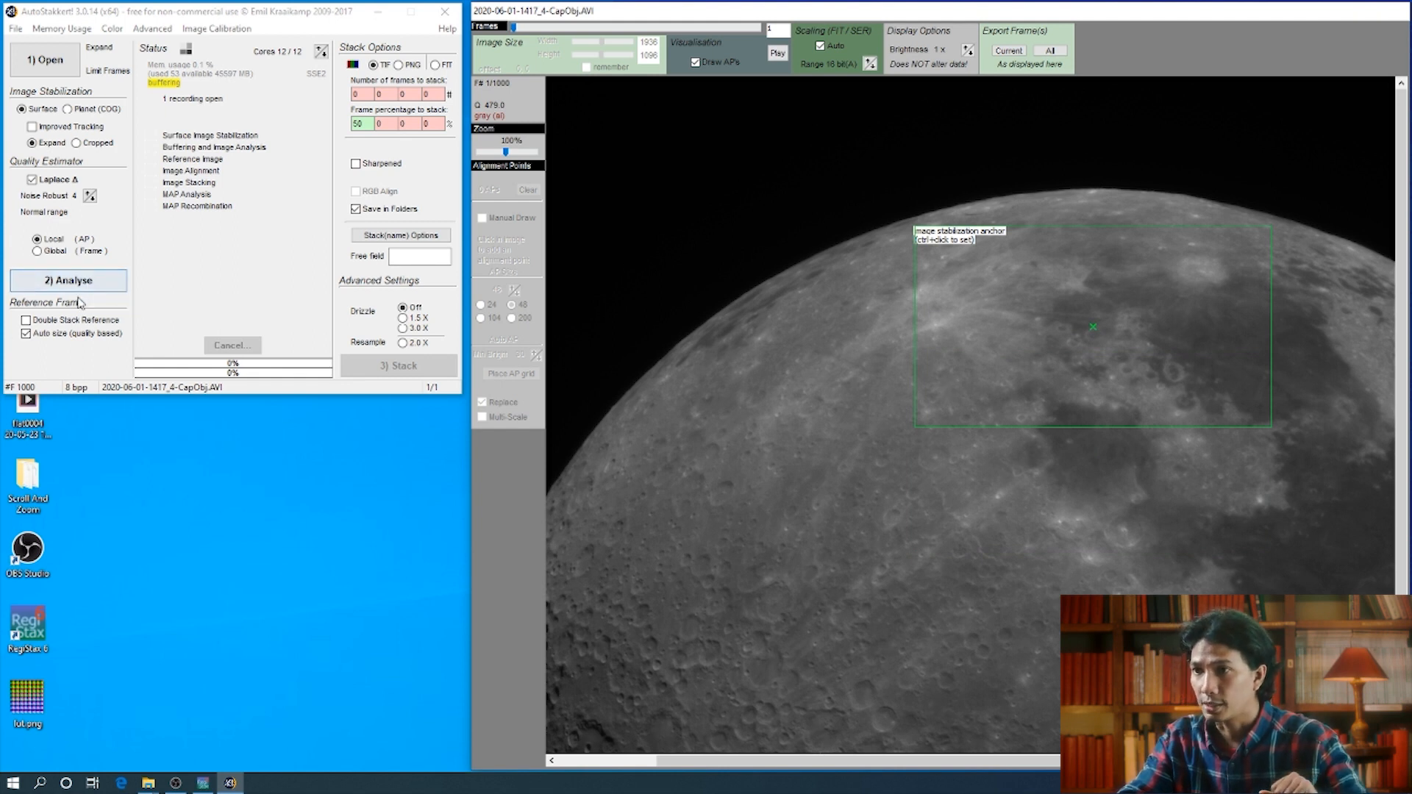
pyautogui.click(103, 285)
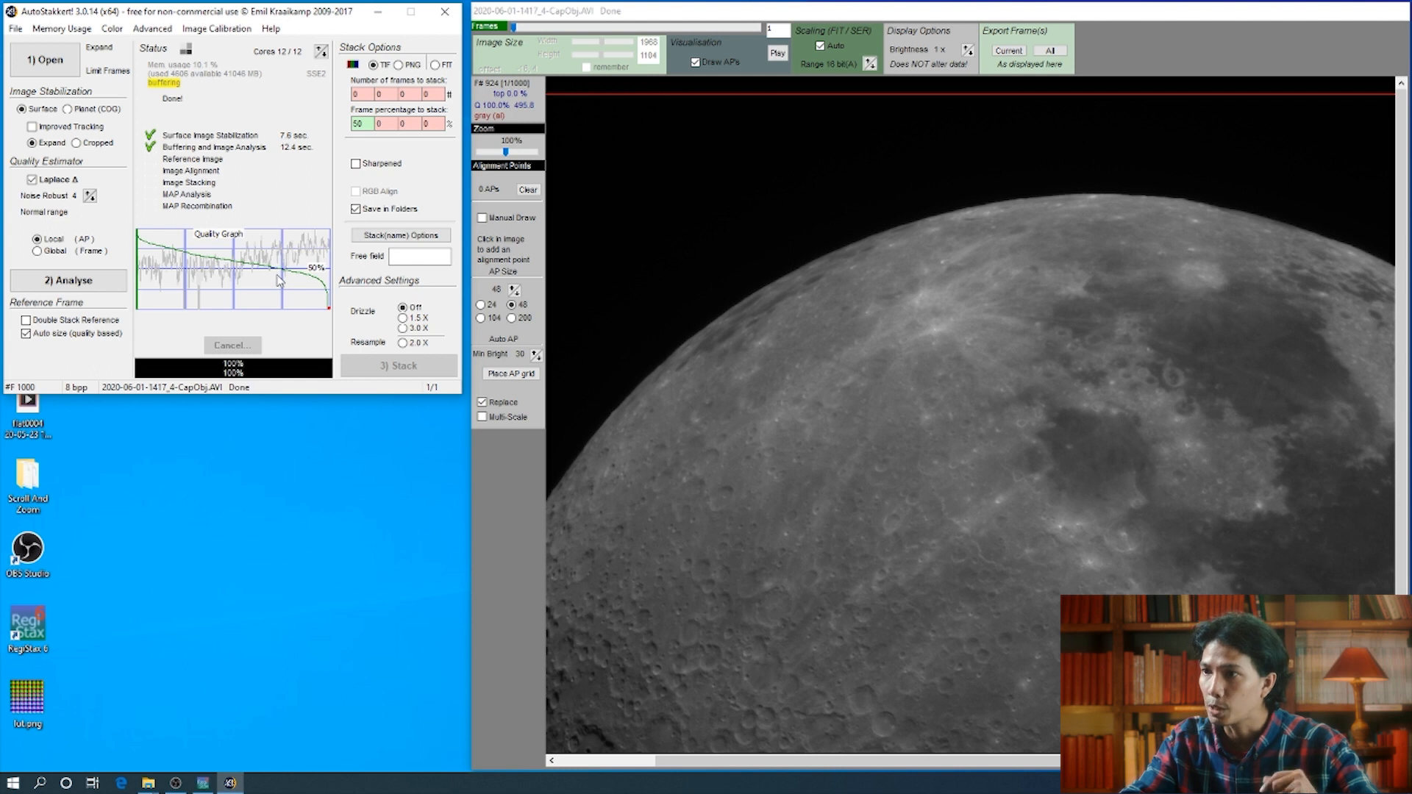
# Place an alignment point grid over the Moon with AP size 16, and stack 50% of the frames
pyautogui.click(548, 454)
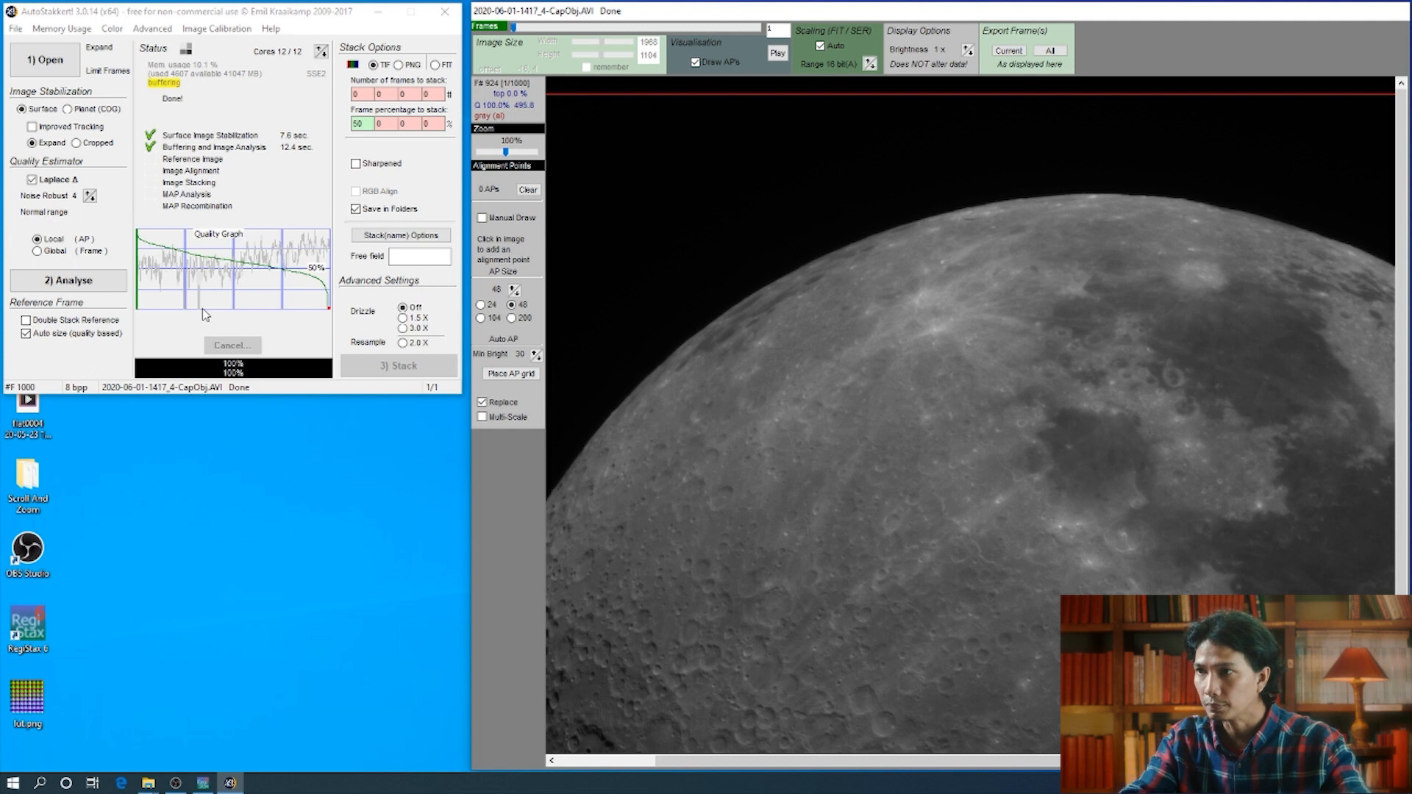
pyautogui.click(489, 307)
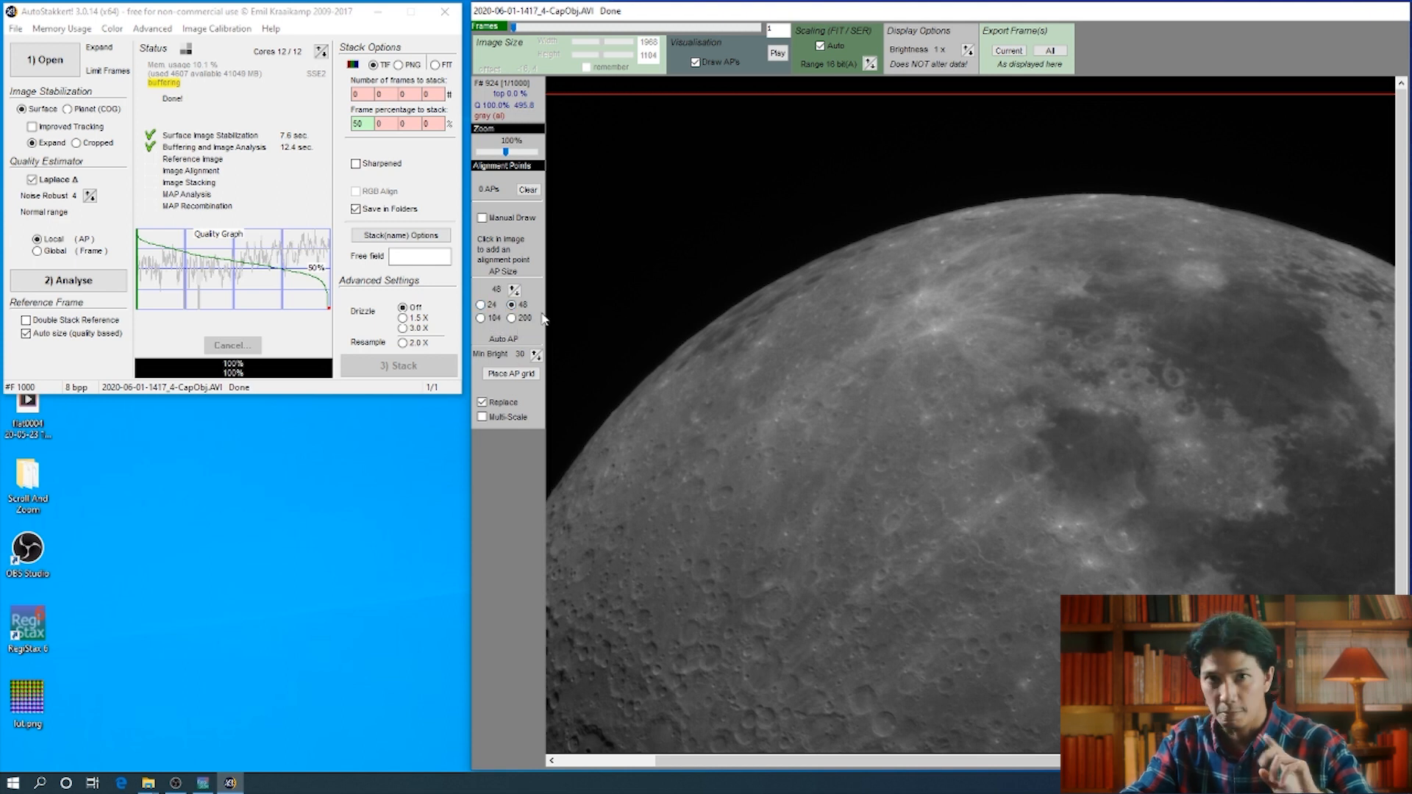
pyautogui.click(513, 374)
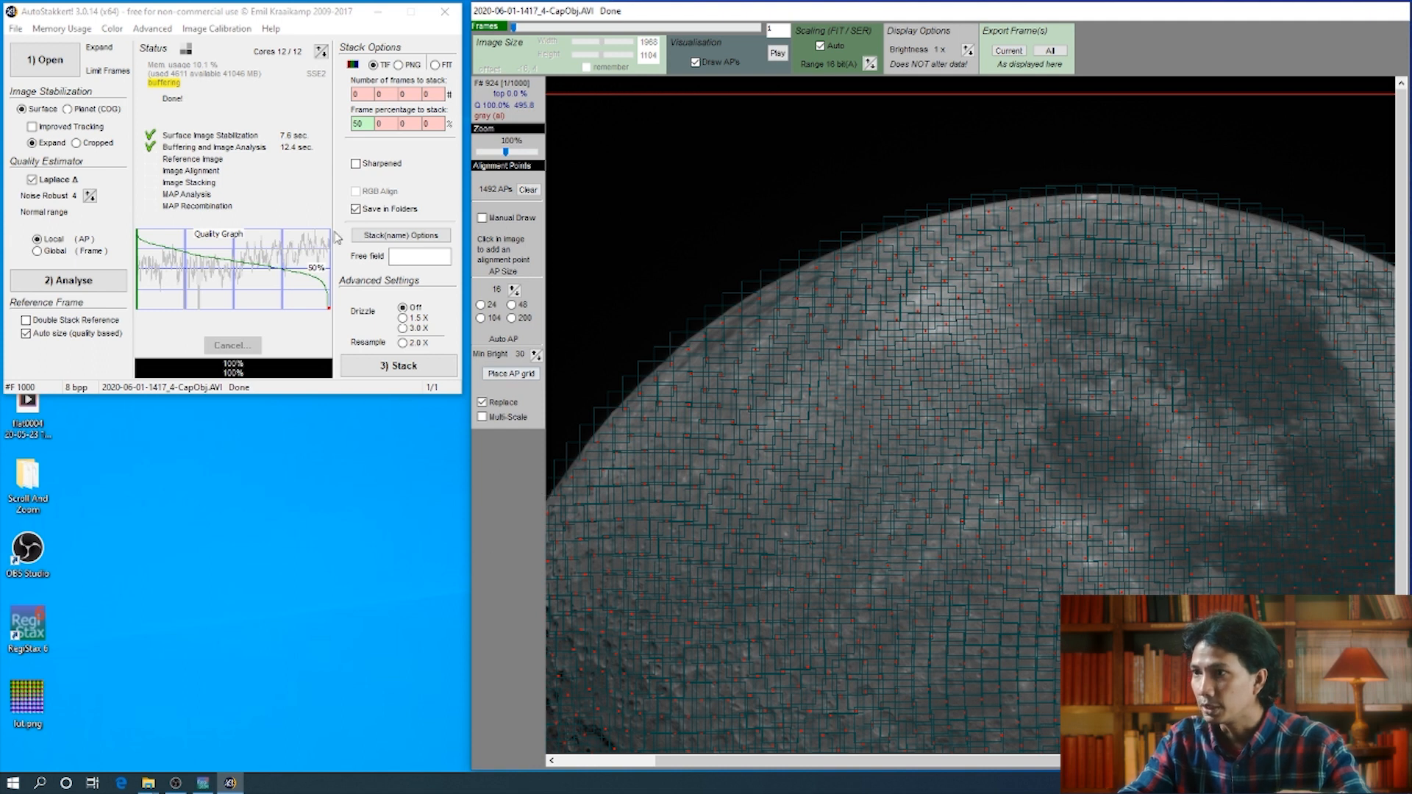
pyautogui.click(361, 125)
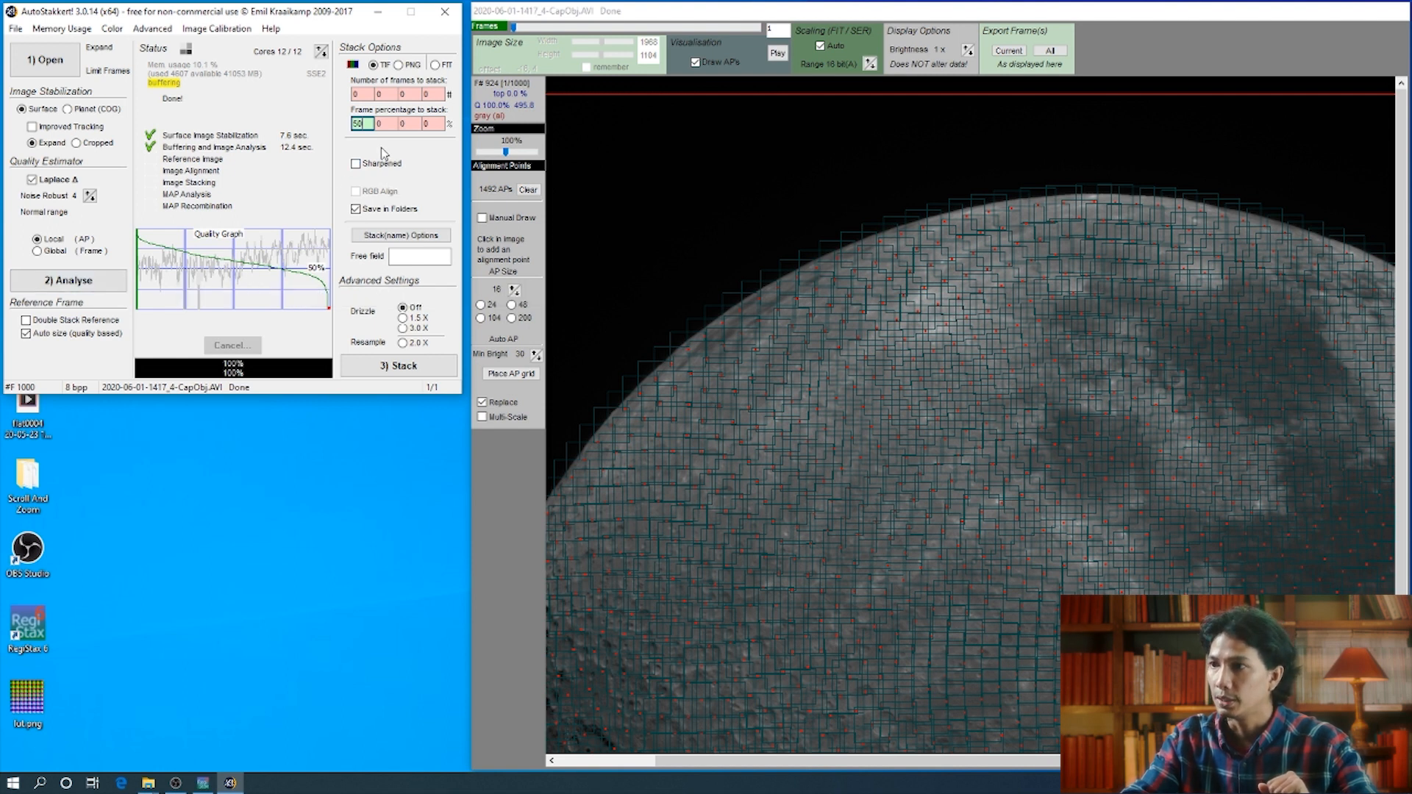
pyautogui.click(397, 367)
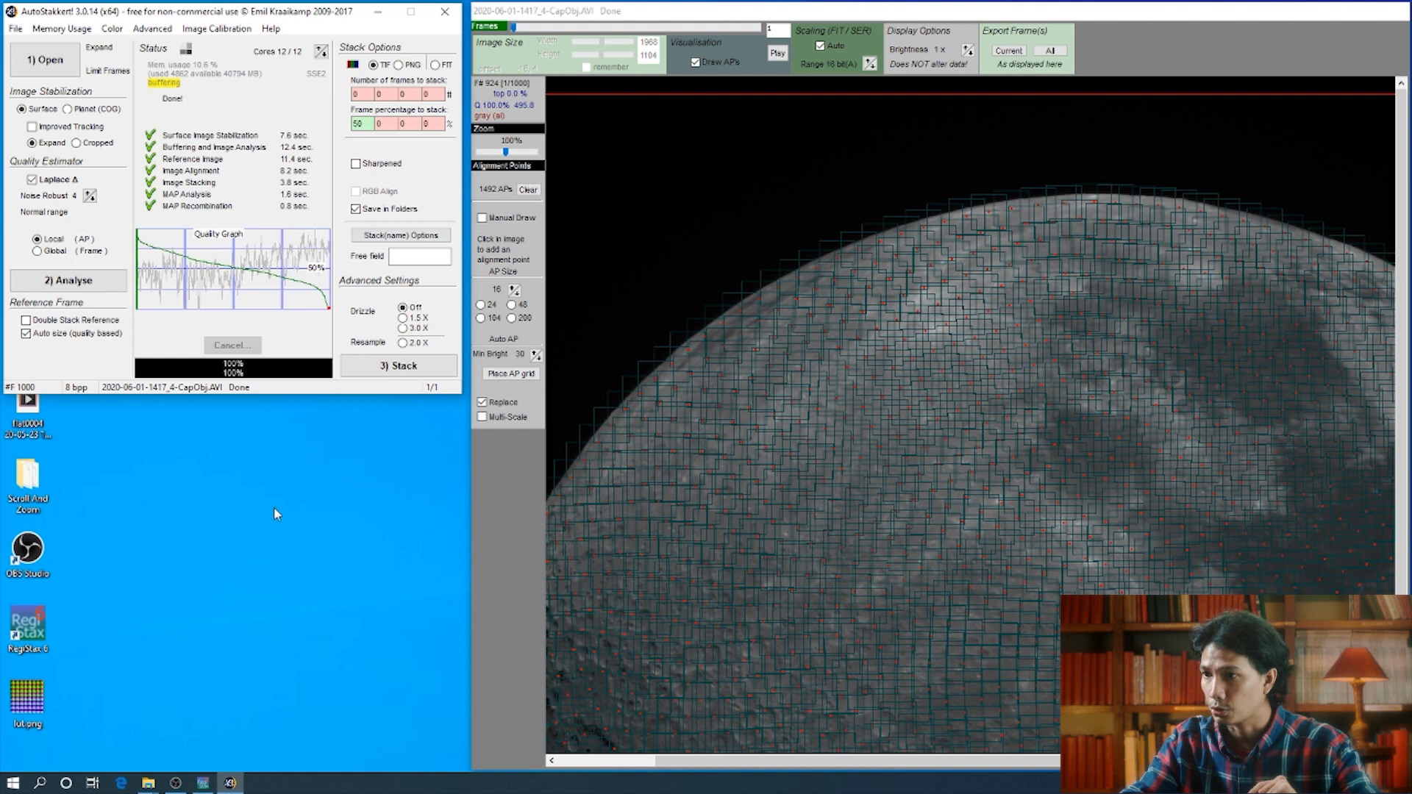
# Open the AS_P50 output folder in 2020-06-01Z, view the stacked TIF in IrfanView and close the viewer
pyautogui.click(148, 782)
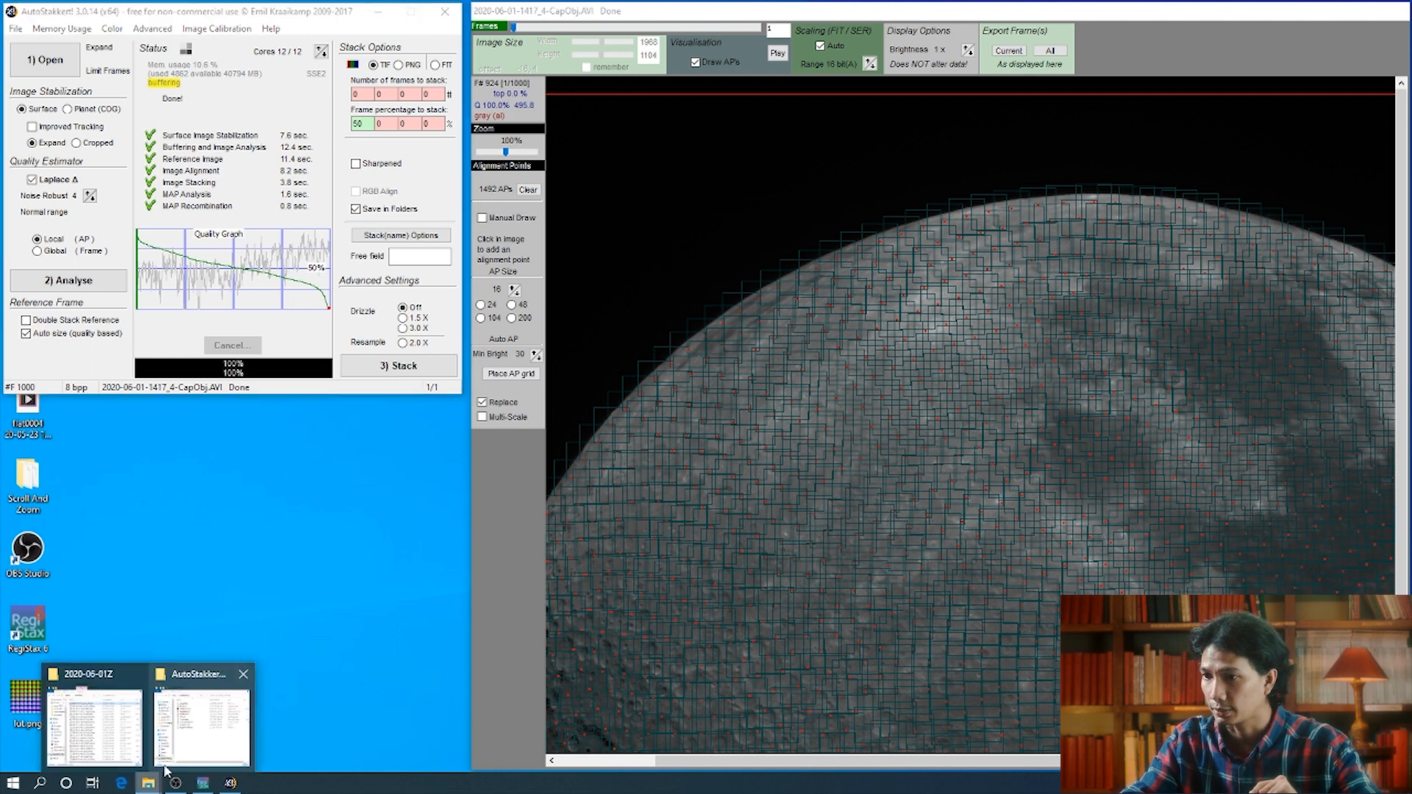
pyautogui.click(94, 725)
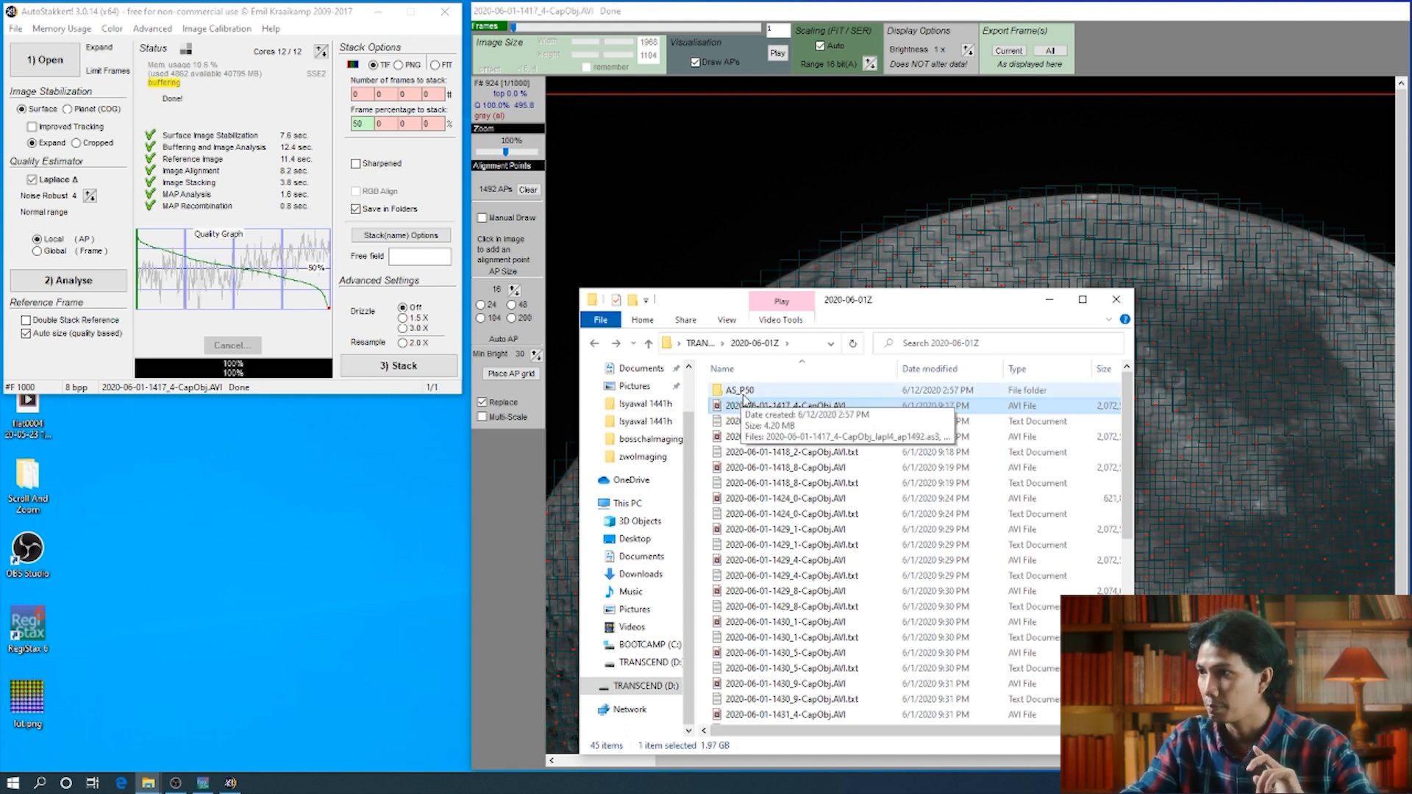
pyautogui.click(361, 125)
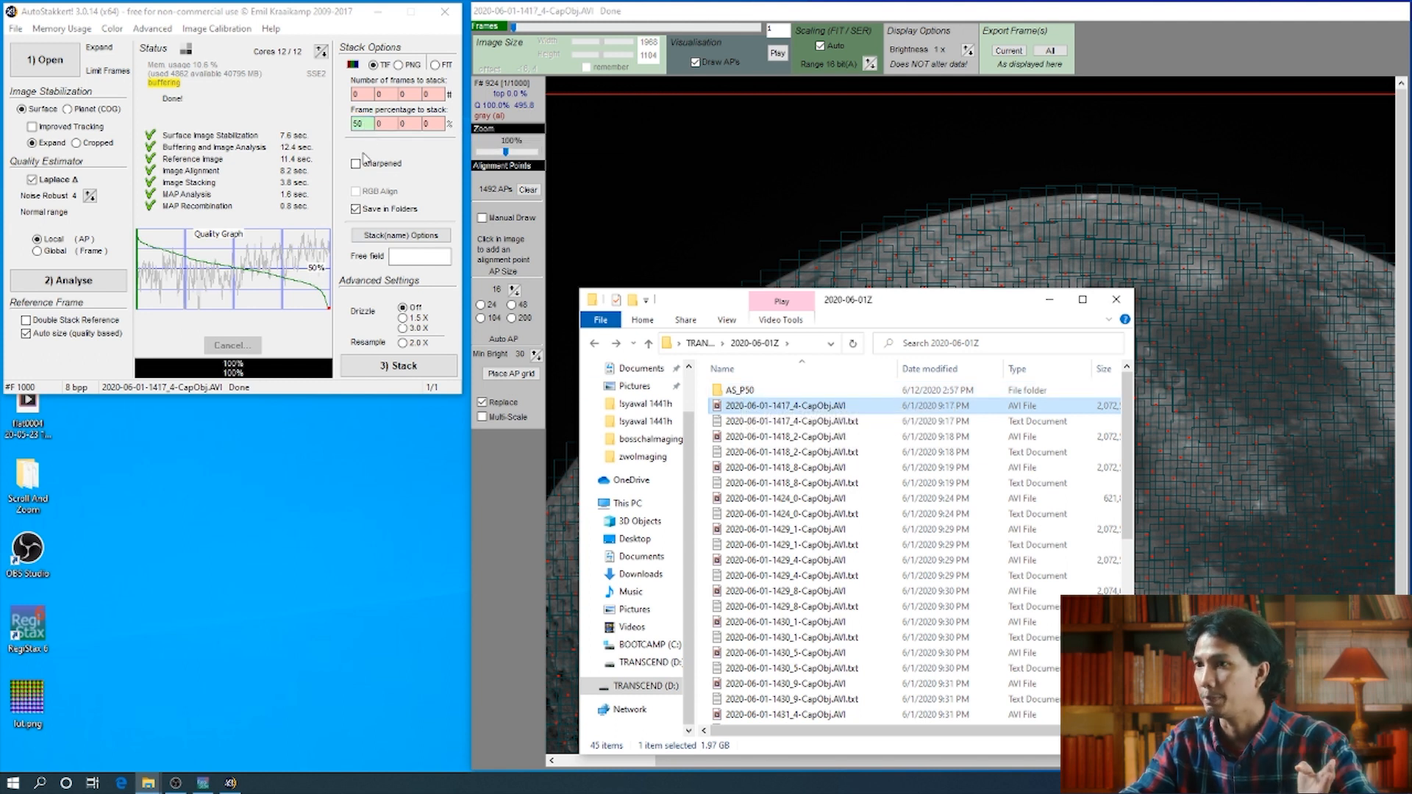
pyautogui.click(740, 394)
pyautogui.doubleClick(741, 393)
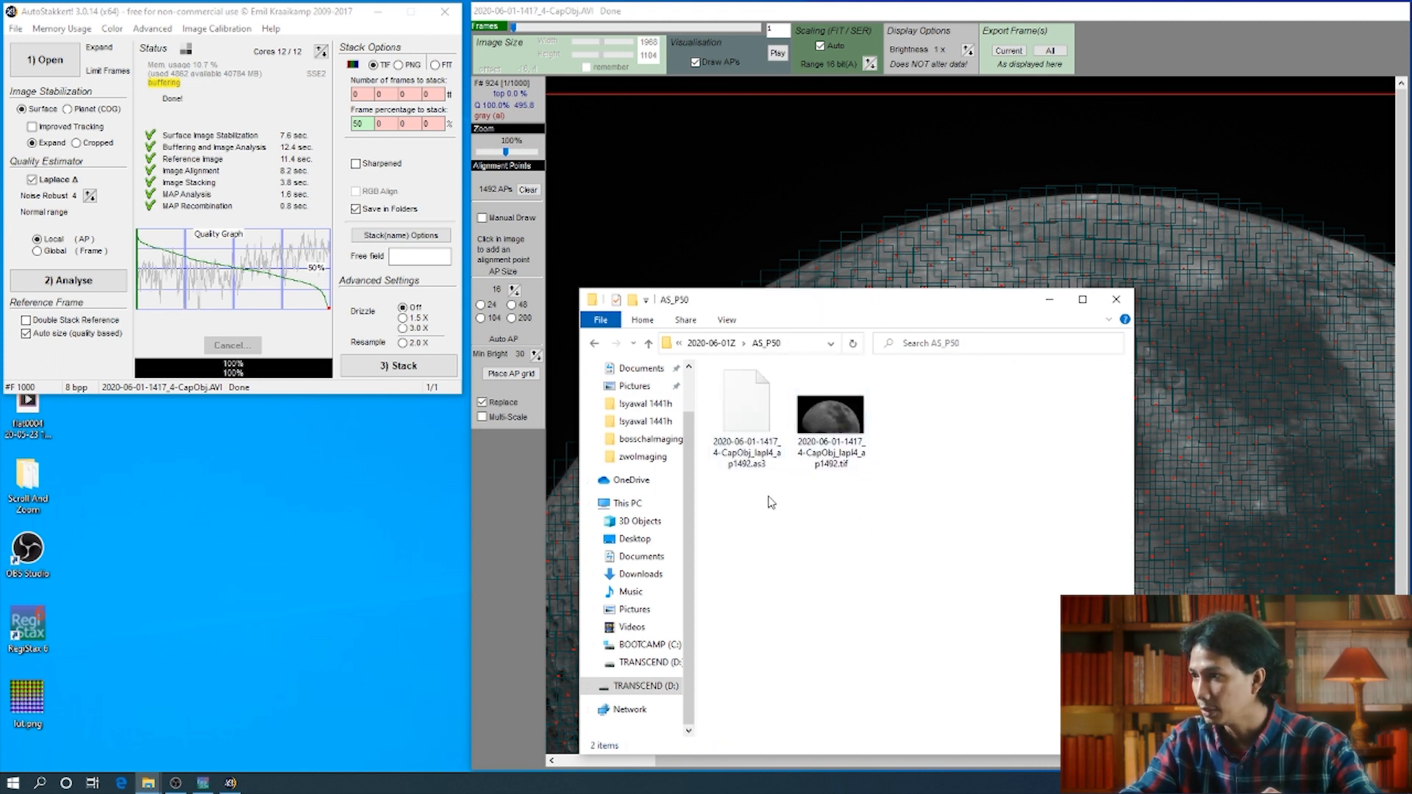
pyautogui.doubleClick(838, 456)
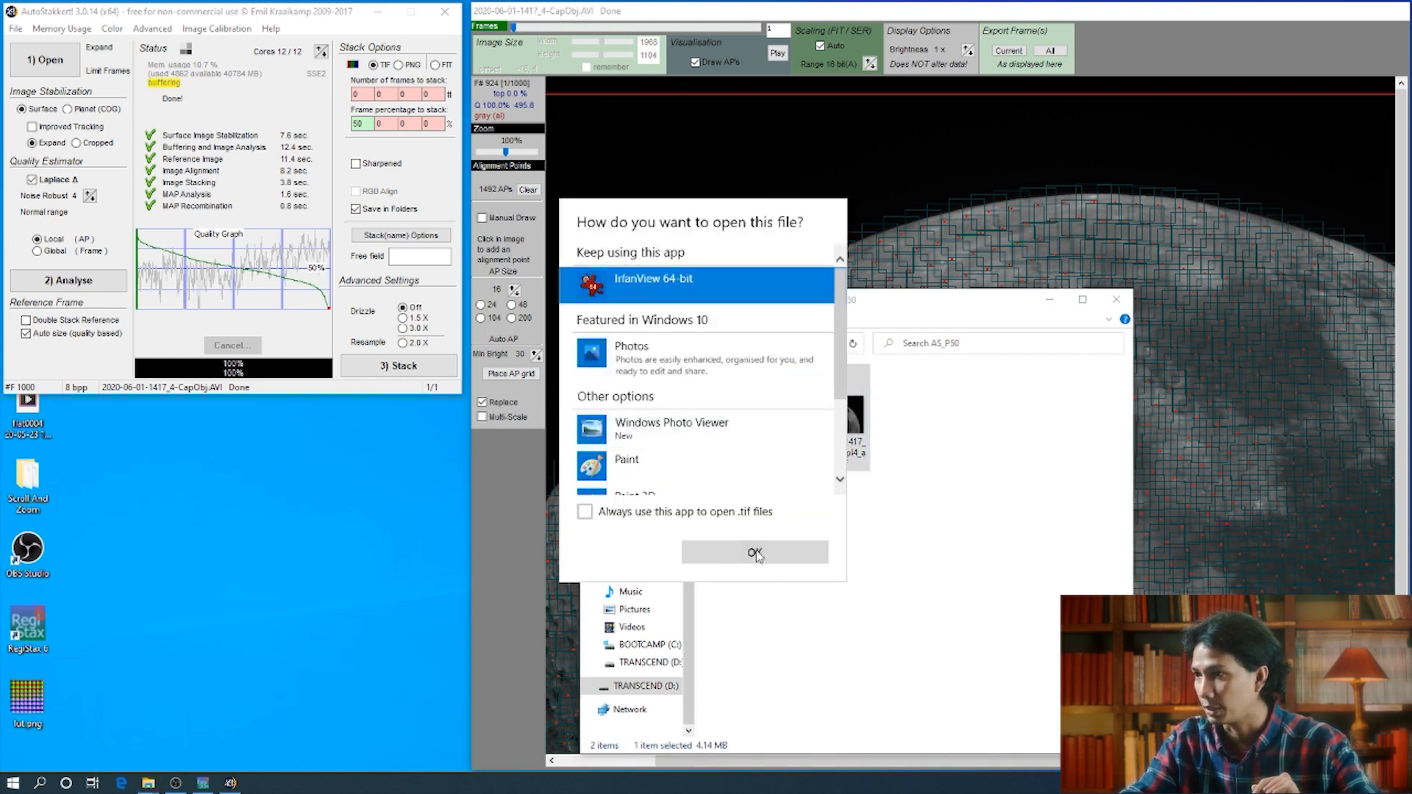
pyautogui.click(762, 553)
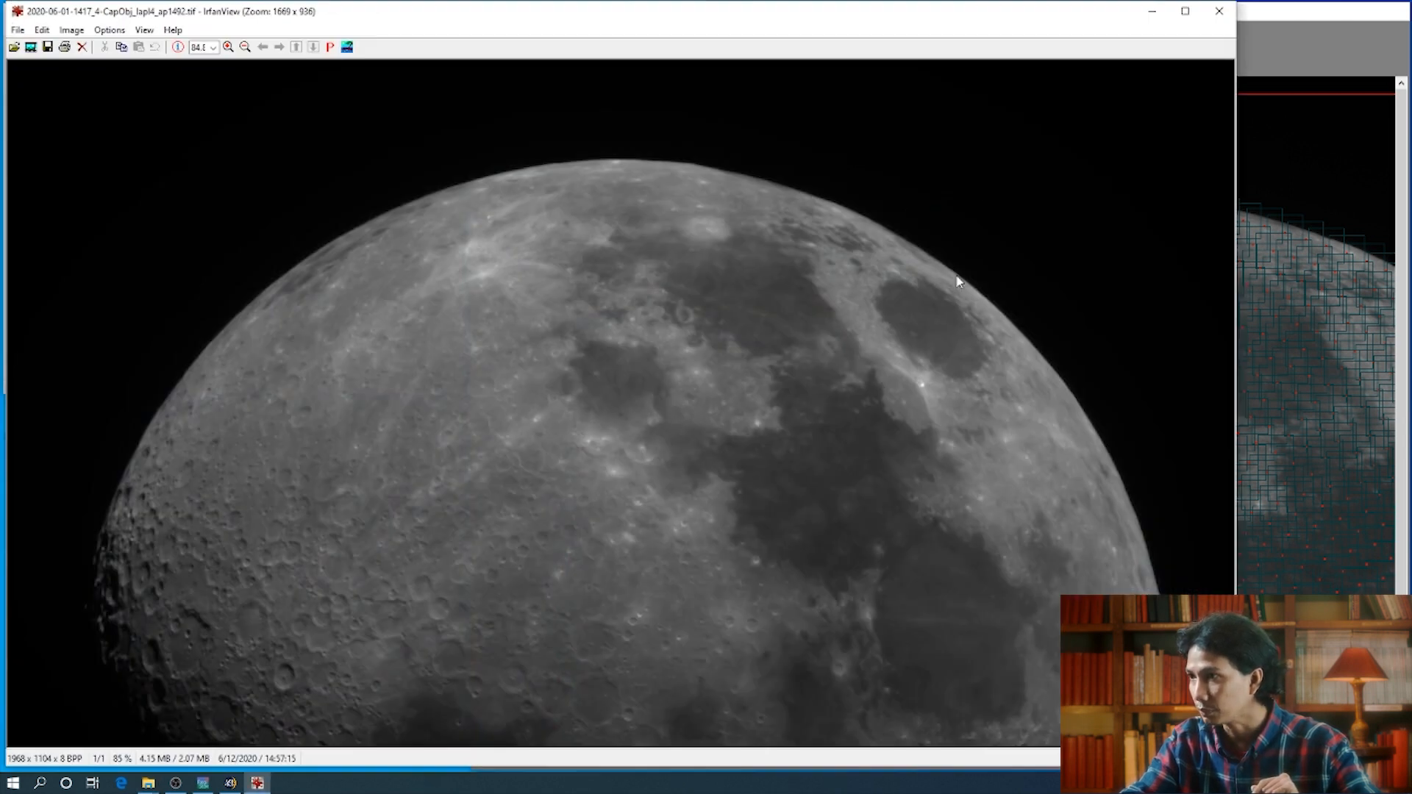
pyautogui.press('Escape')
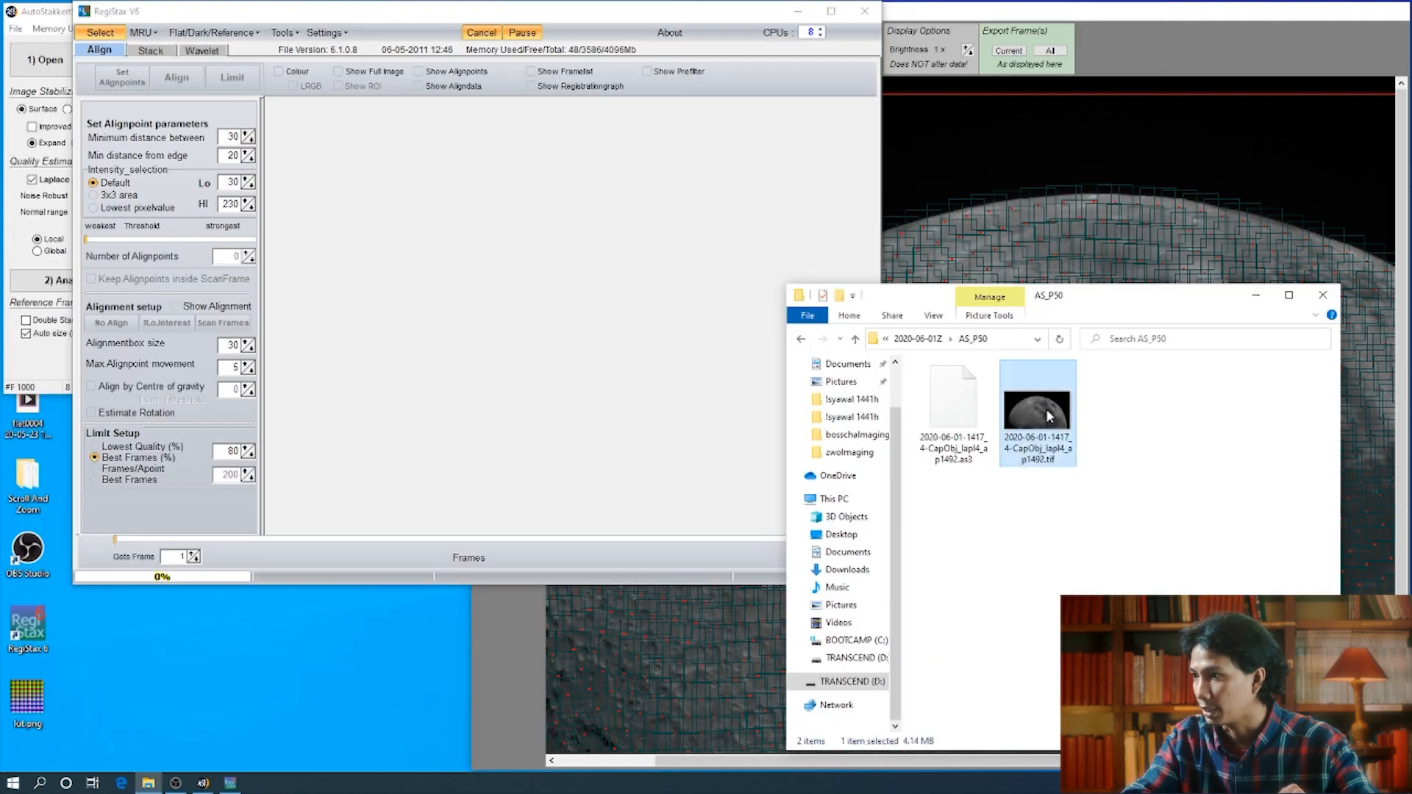
# Load the stacked TIF from the AS_P50 folder into RegiStax with intensity-level stretching, and maximize the window
pyautogui.moveTo(1046, 408); pyautogui.dragTo(523, 356)
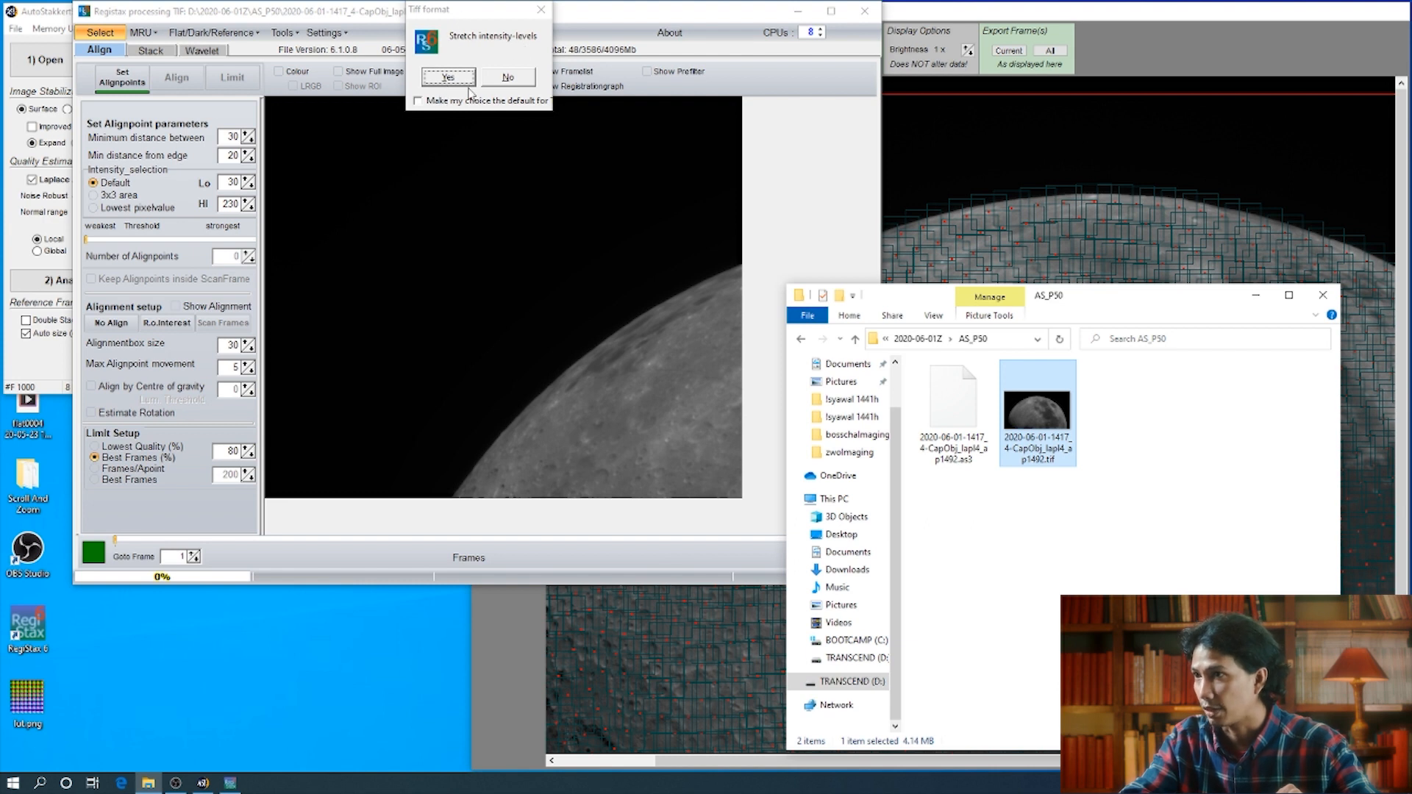
pyautogui.click(447, 76)
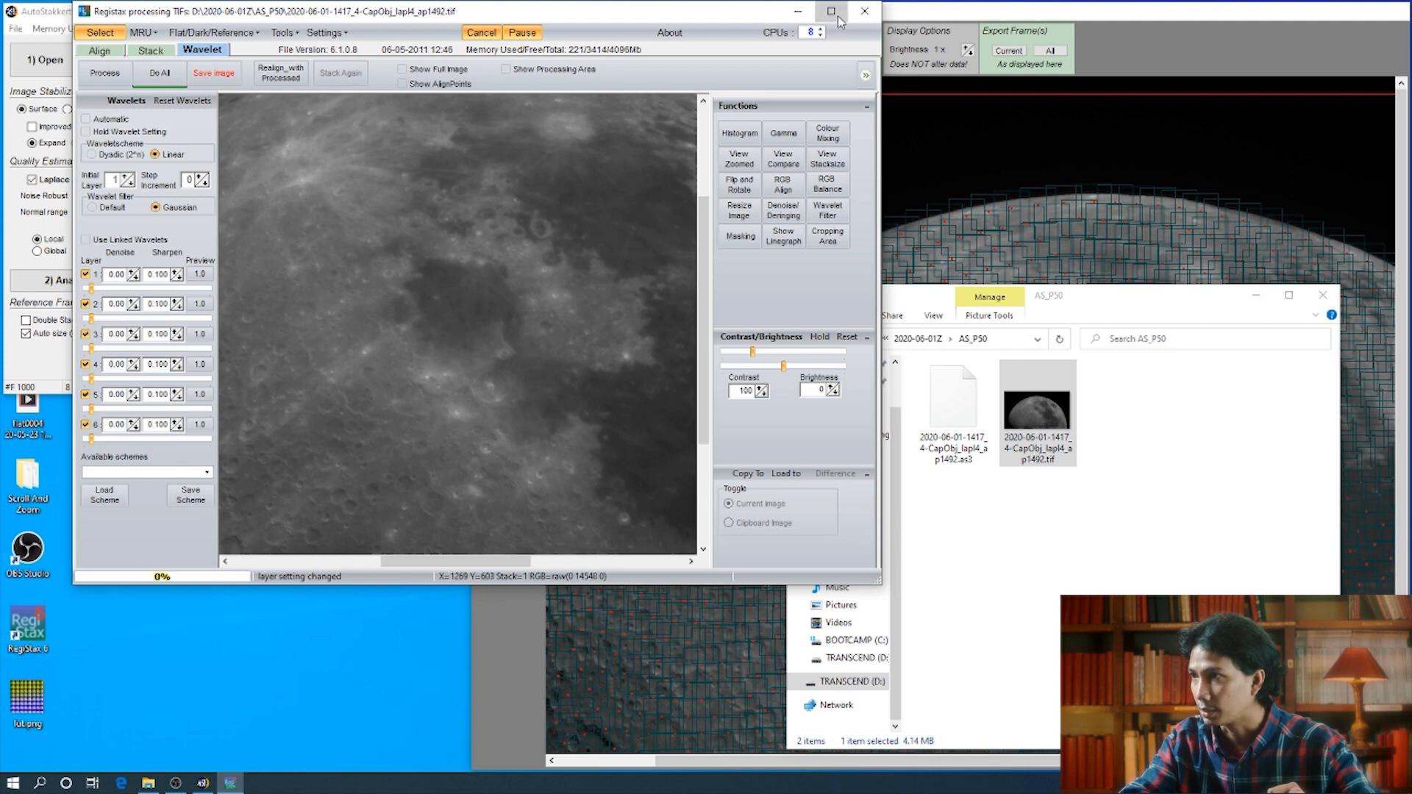
pyautogui.click(831, 11)
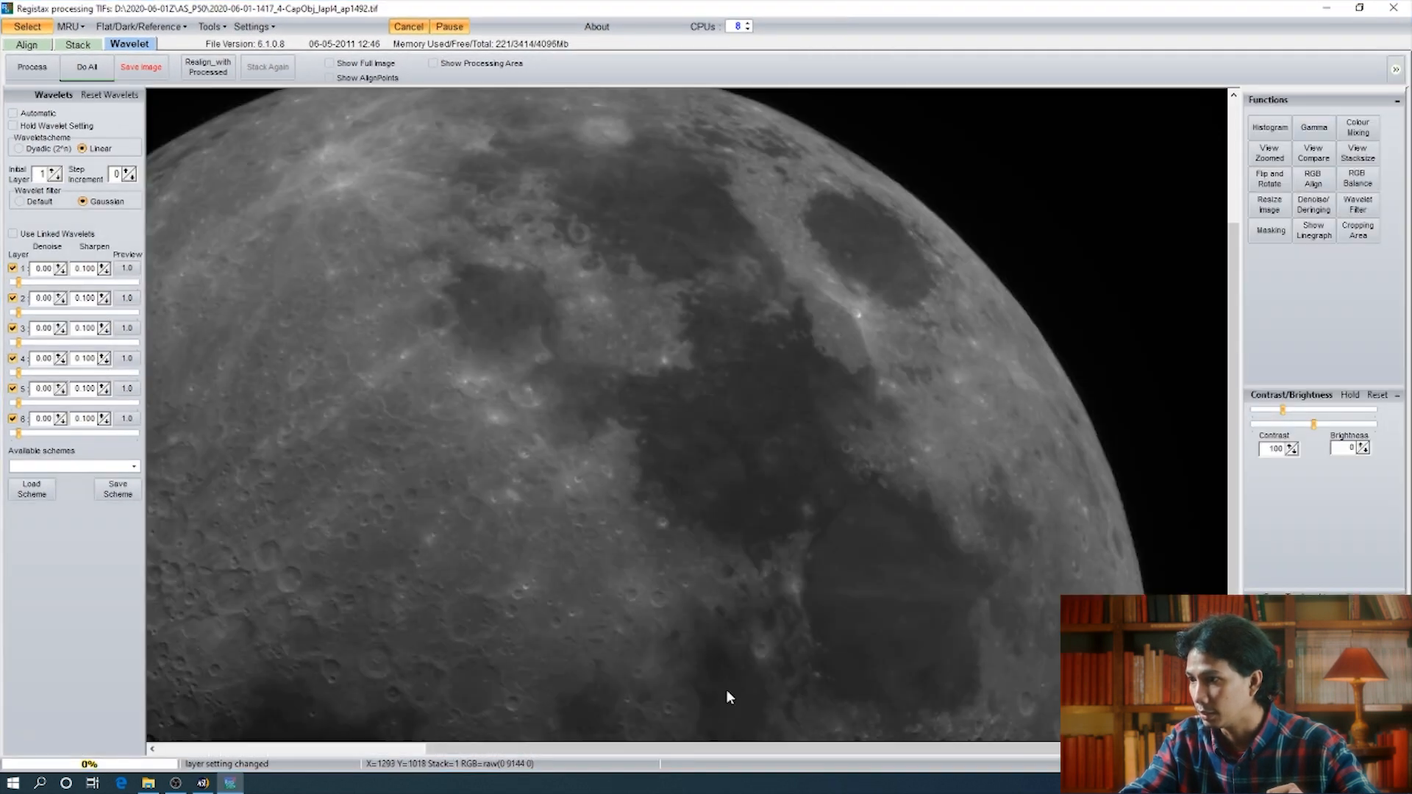
pyautogui.moveTo(699, 753); pyautogui.dragTo(515, 753)
pyautogui.moveTo(1232, 486); pyautogui.dragTo(1229, 412)
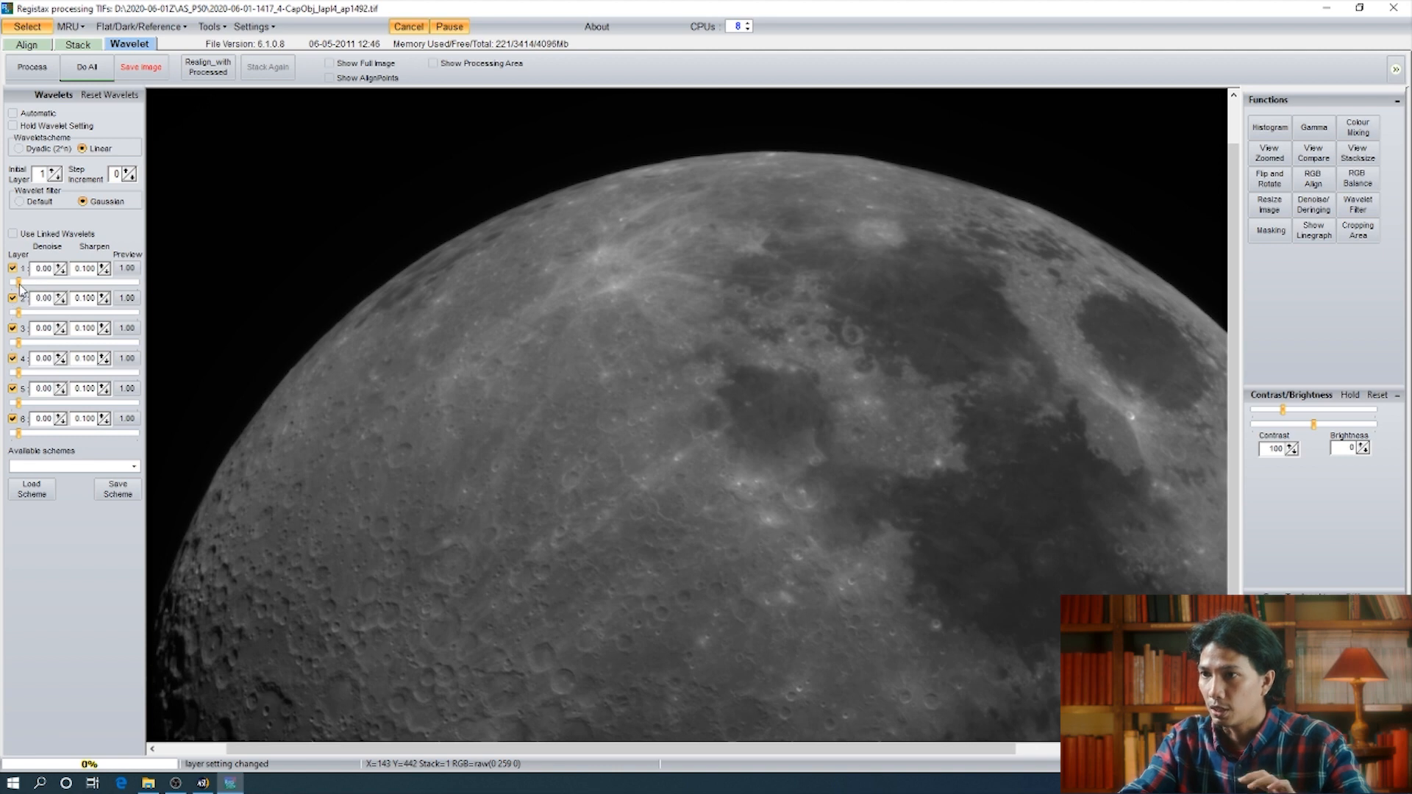
# Try high and low strengths on wavelet layers 1 and 6, and reset the wavelets
pyautogui.moveTo(19, 283); pyautogui.dragTo(117, 290)
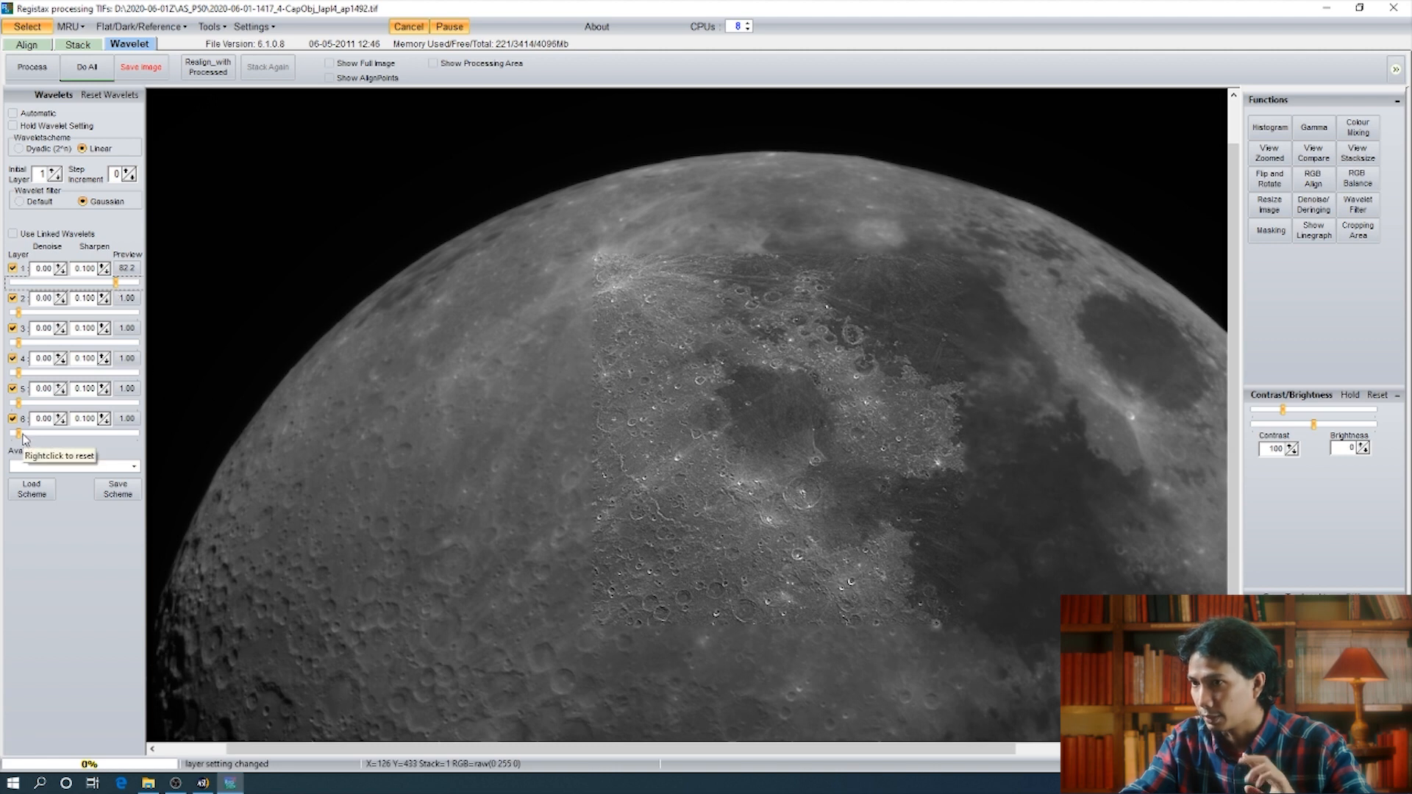
pyautogui.moveTo(21, 437); pyautogui.dragTo(139, 436)
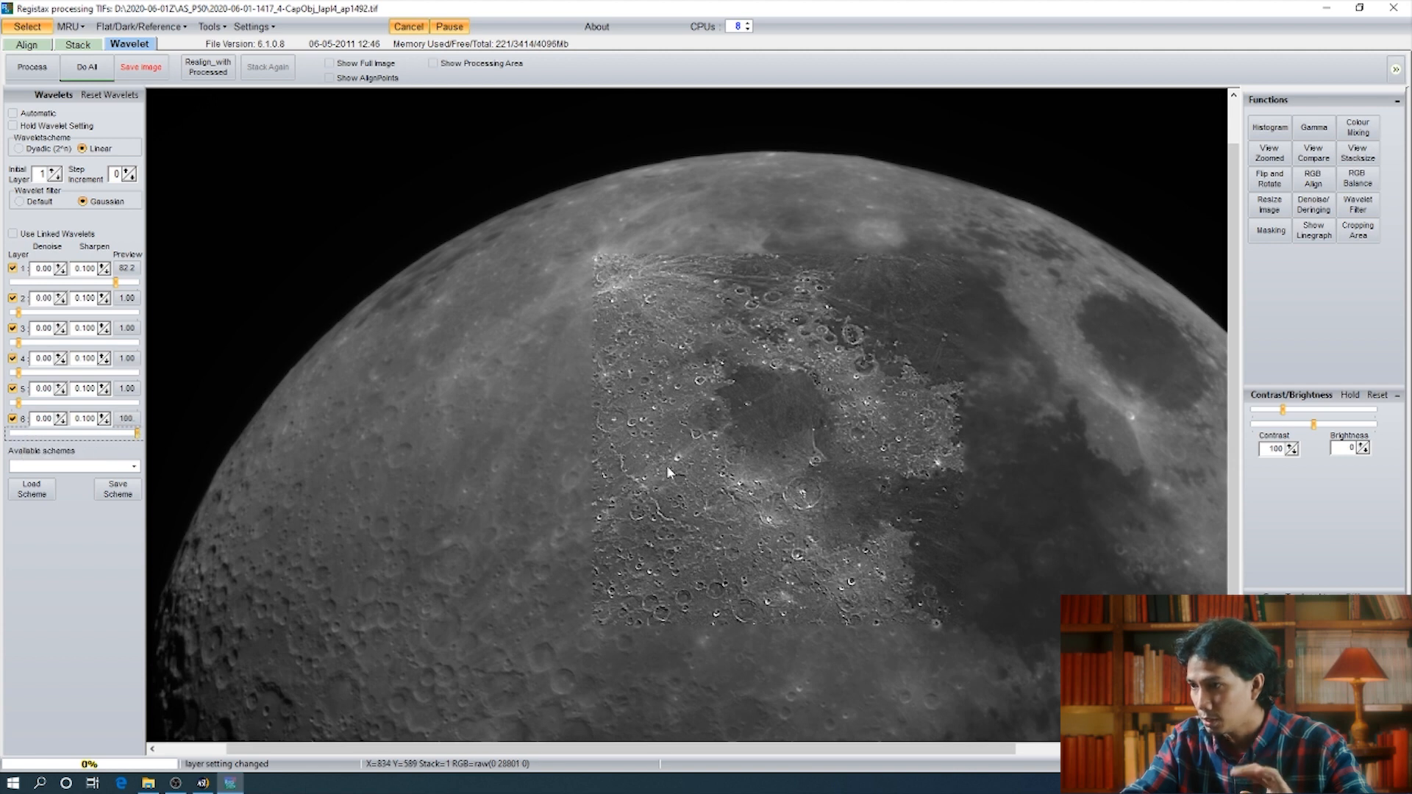
pyautogui.click(114, 283)
pyautogui.moveTo(114, 283); pyautogui.dragTo(26, 291)
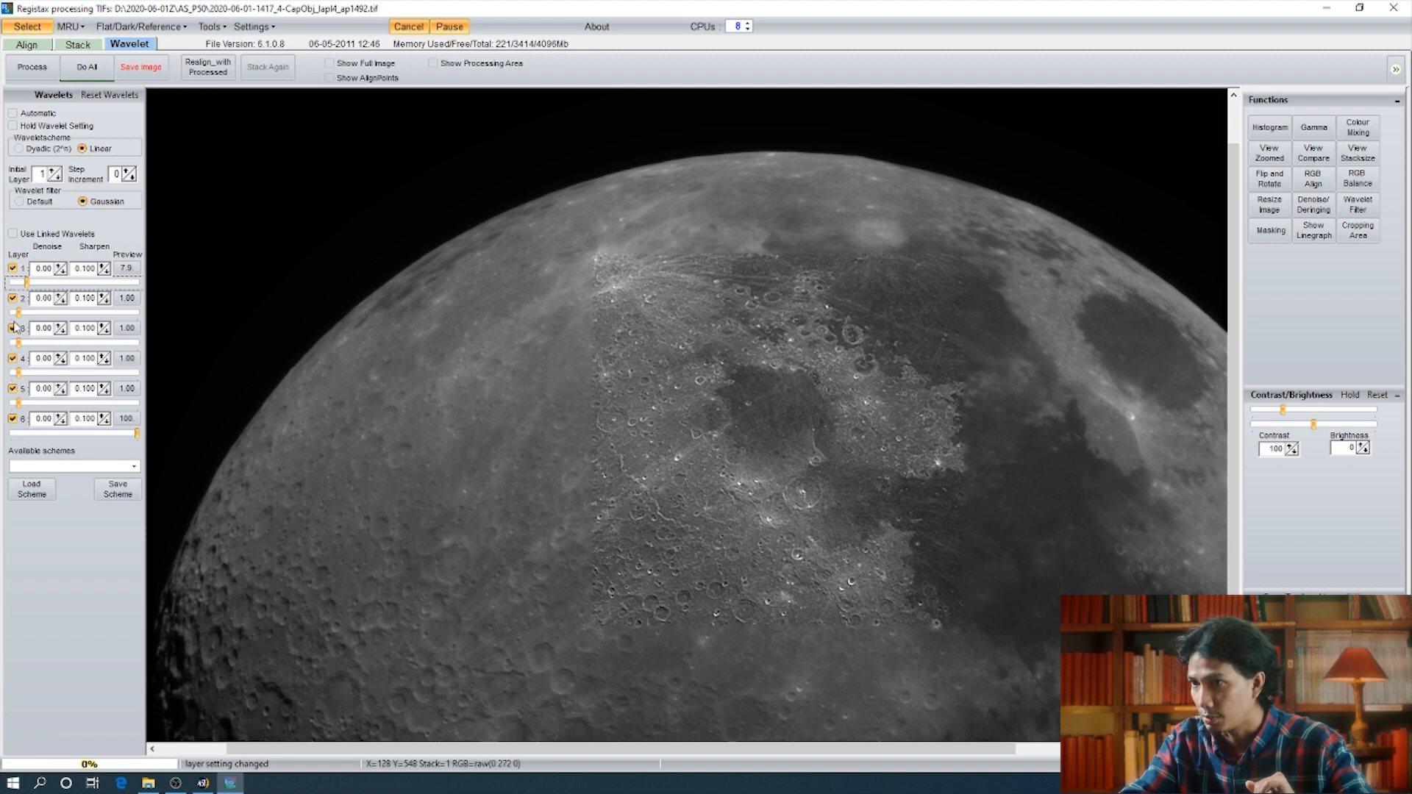
pyautogui.moveTo(27, 291); pyautogui.dragTo(101, 281)
pyautogui.moveTo(136, 434); pyautogui.dragTo(24, 435)
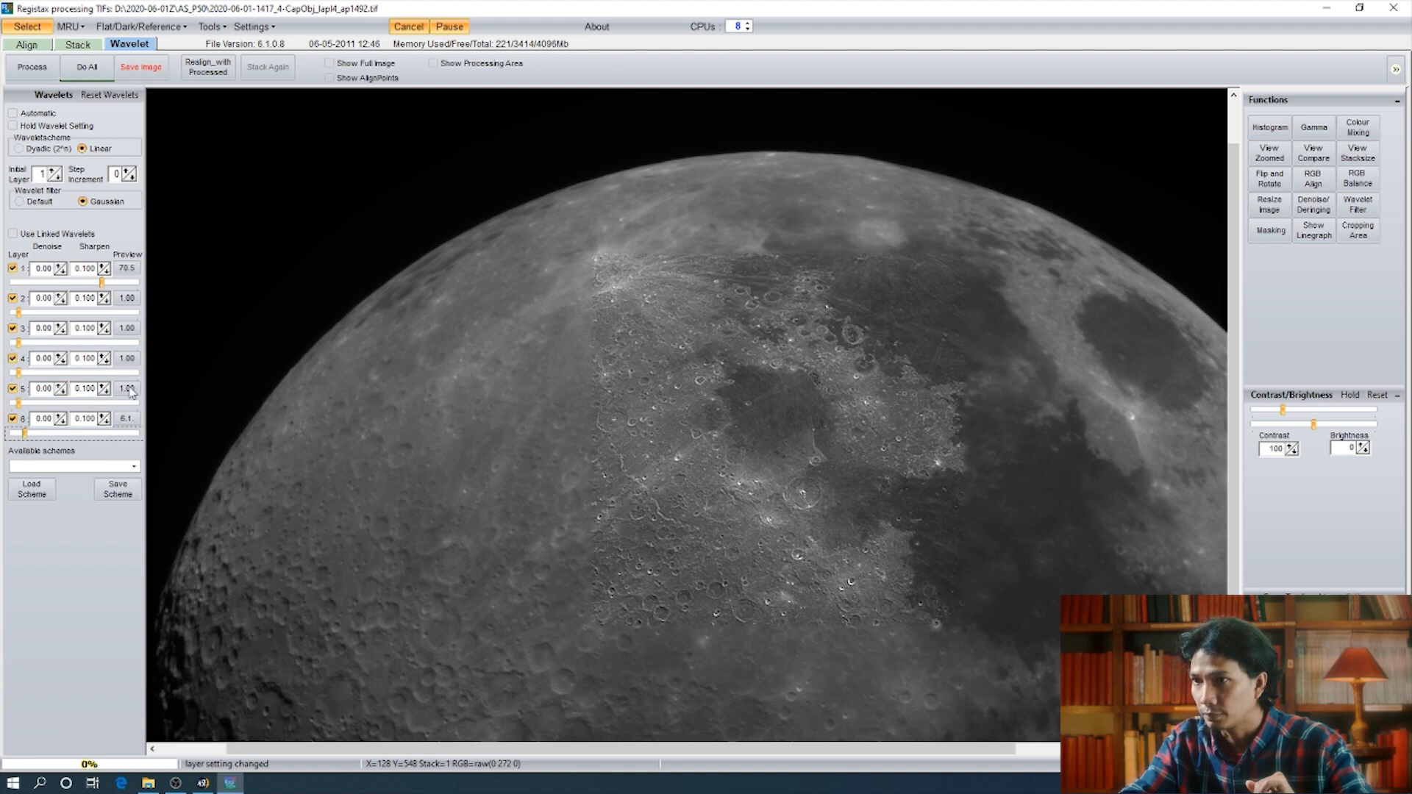
pyautogui.click(110, 95)
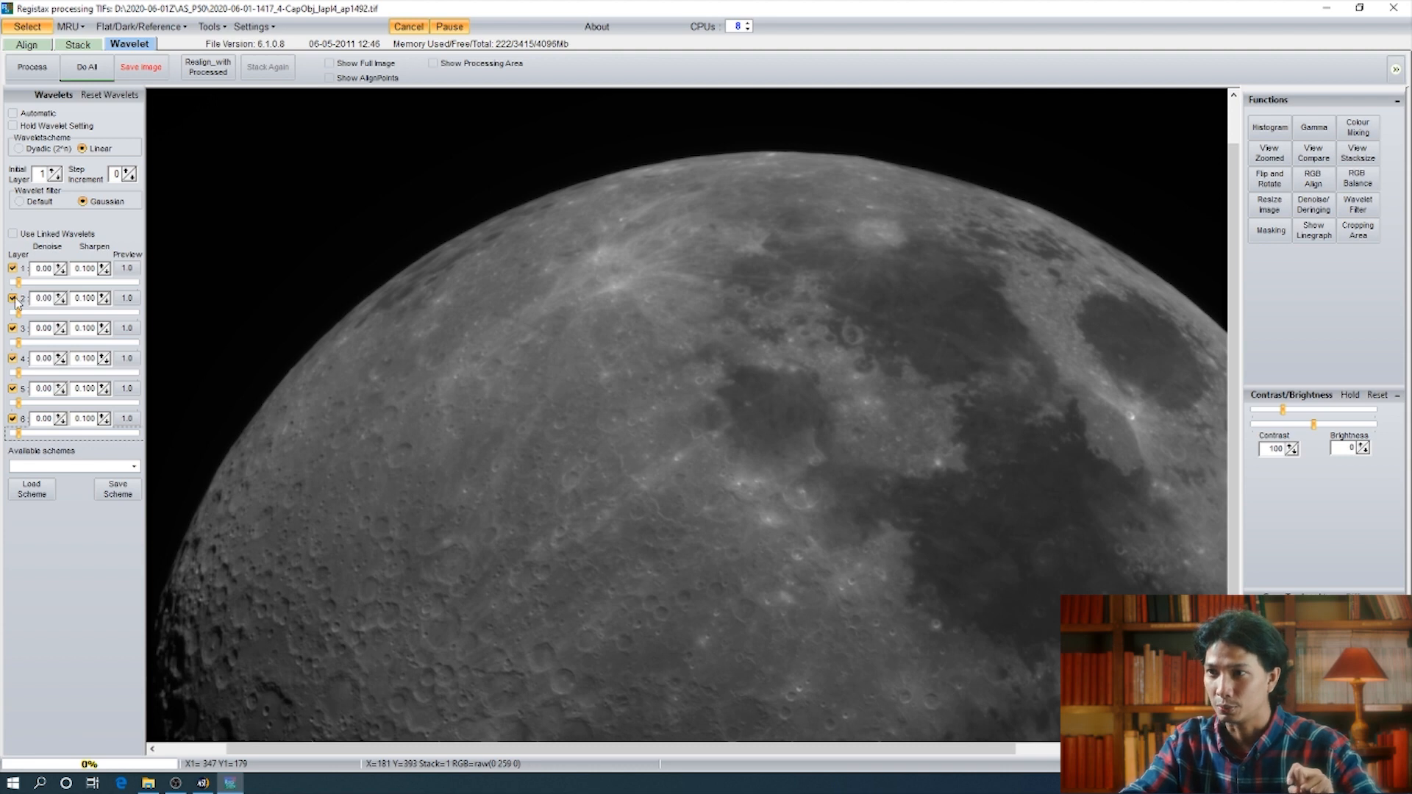
# Try strengths of about 90 on wavelet layers 1 to 5 and 100 on layer 6, and reset the wavelets
pyautogui.moveTo(19, 288); pyautogui.dragTo(123, 289)
pyautogui.moveTo(19, 313); pyautogui.dragTo(128, 313)
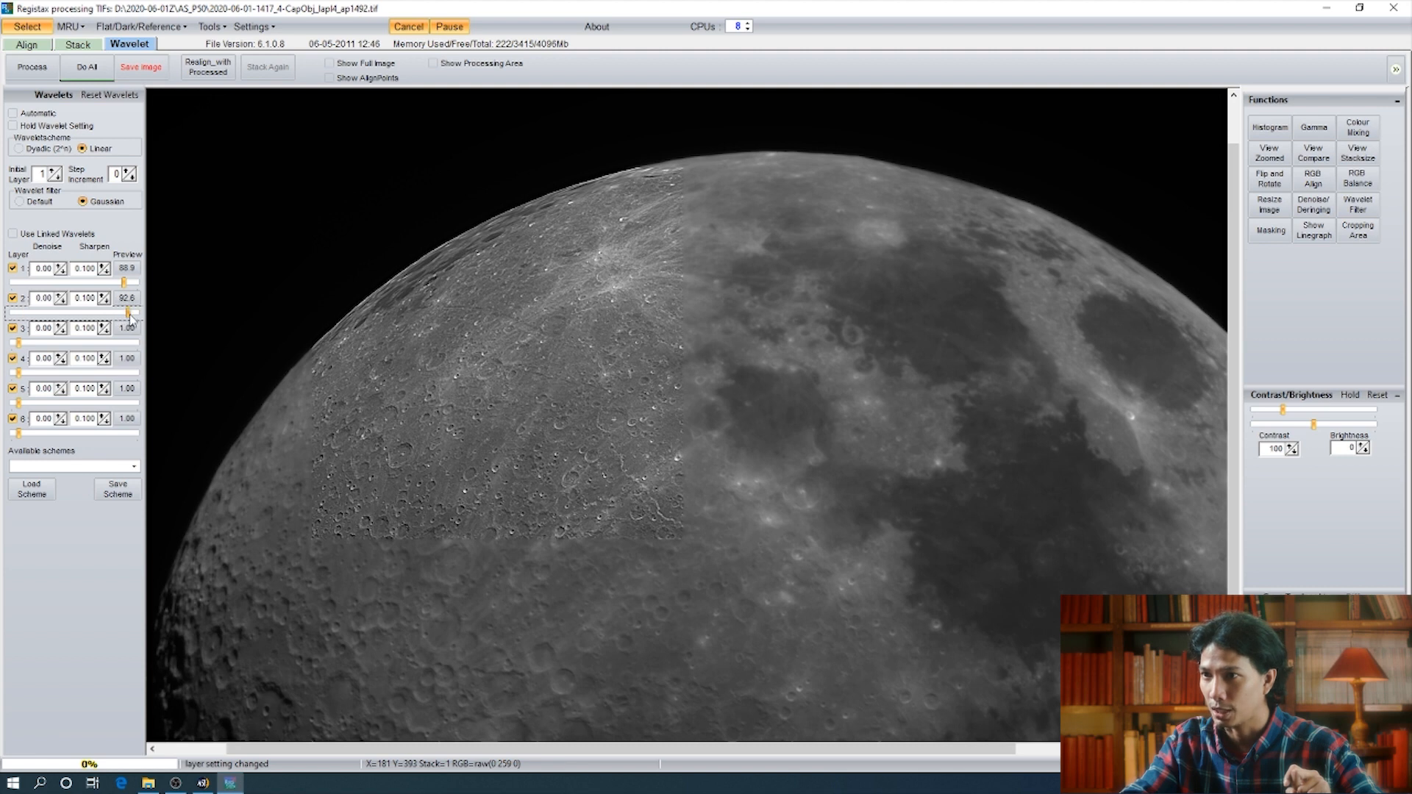
pyautogui.moveTo(19, 343); pyautogui.dragTo(126, 343)
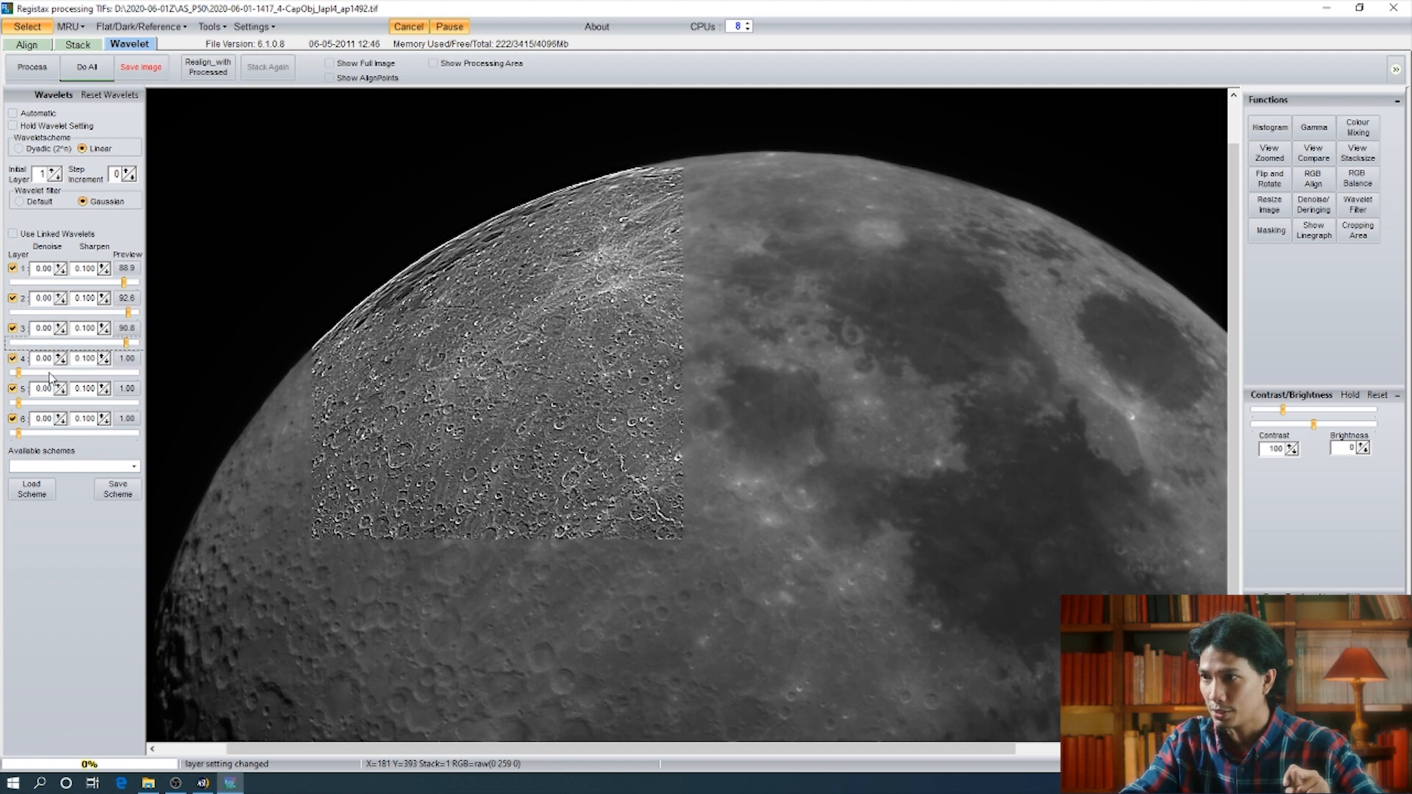
pyautogui.moveTo(20, 373); pyautogui.dragTo(126, 373)
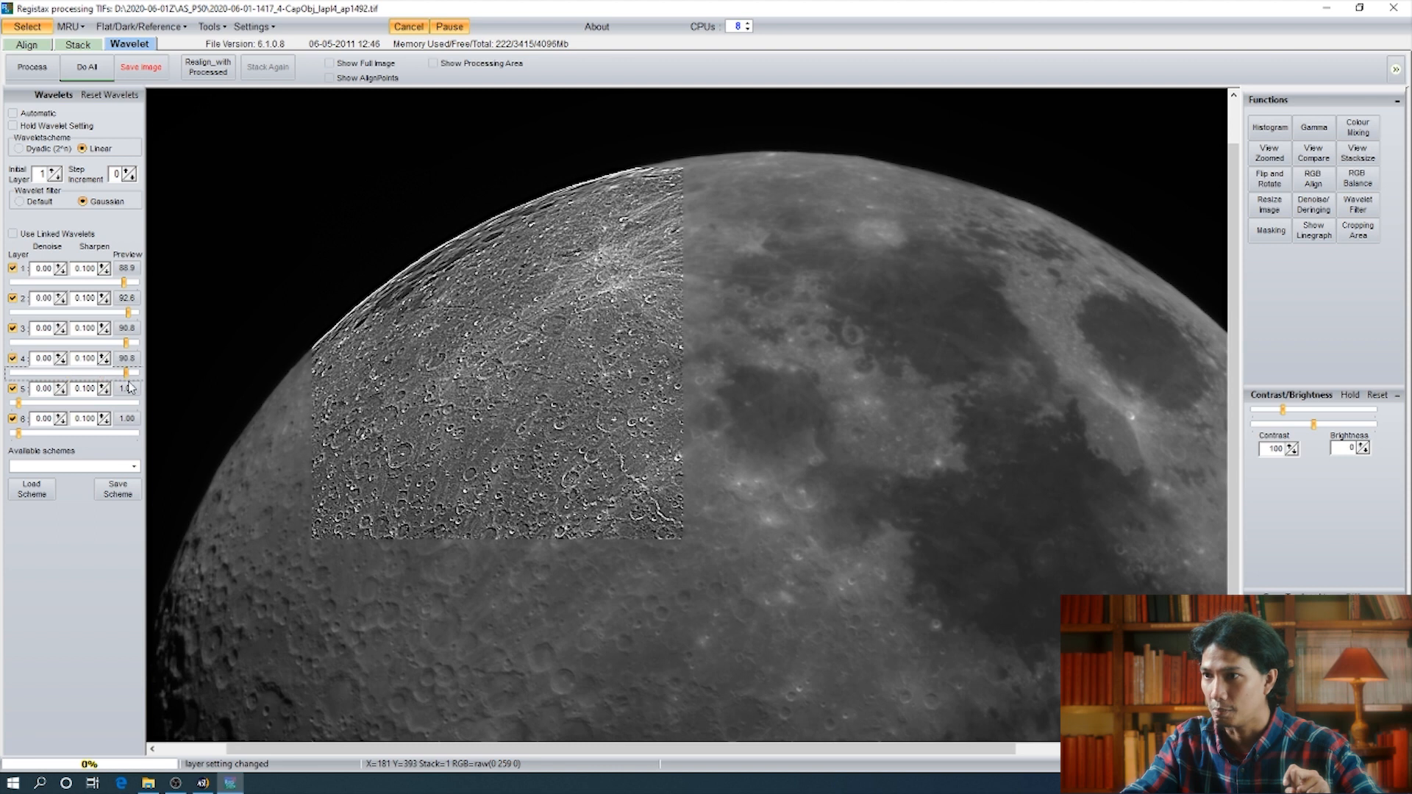
pyautogui.click(26, 404)
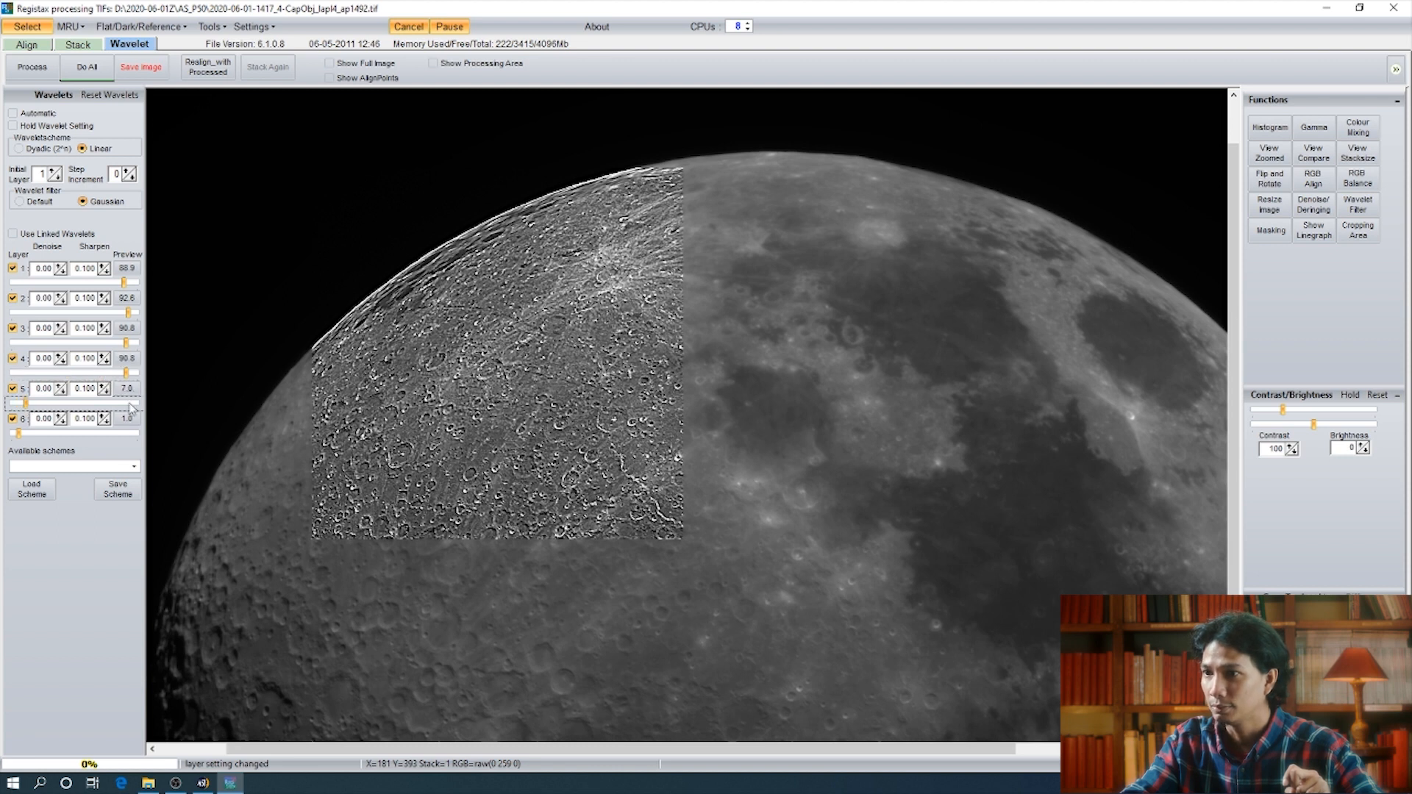
pyautogui.moveTo(27, 404); pyautogui.dragTo(127, 404)
pyautogui.click(20, 433)
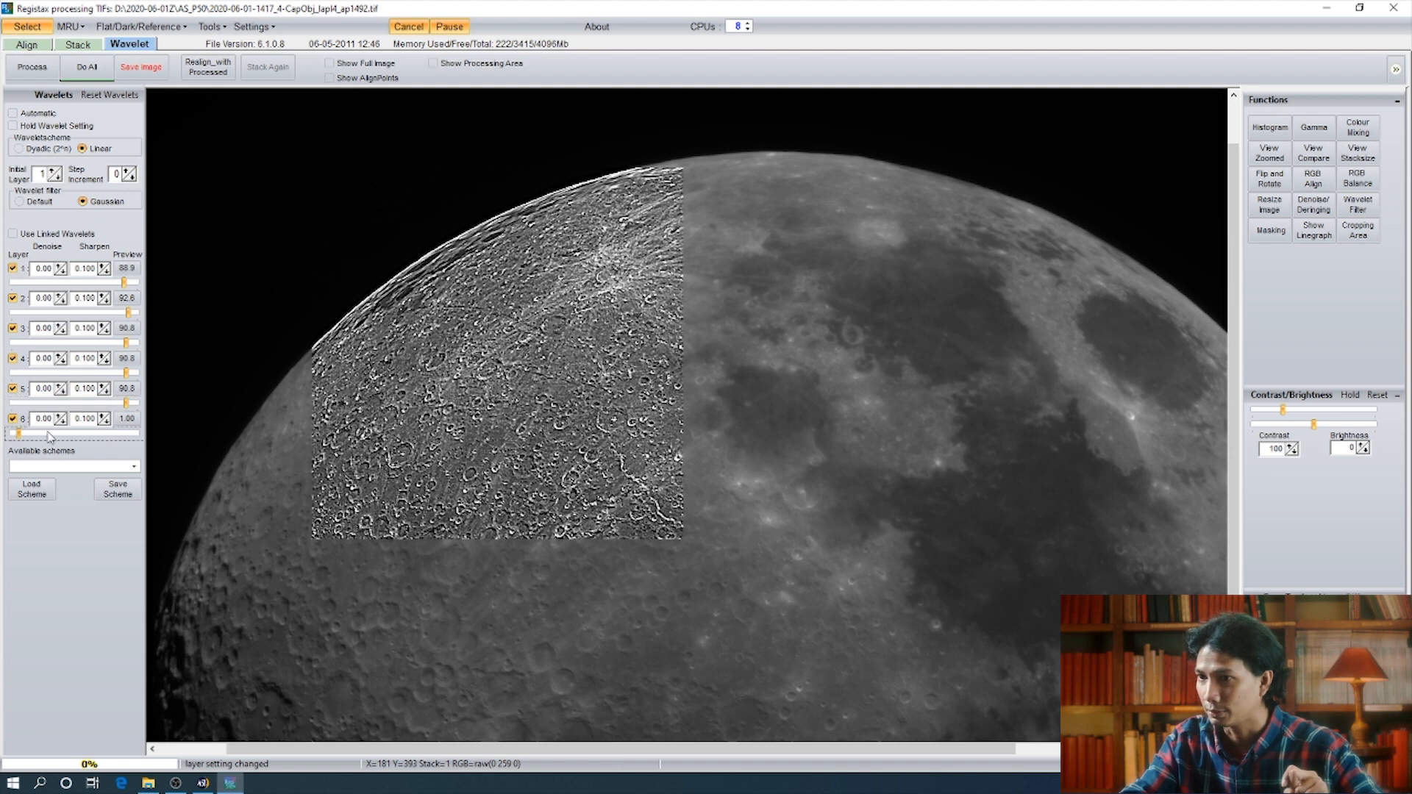
pyautogui.moveTo(134, 440); pyautogui.dragTo(138, 440)
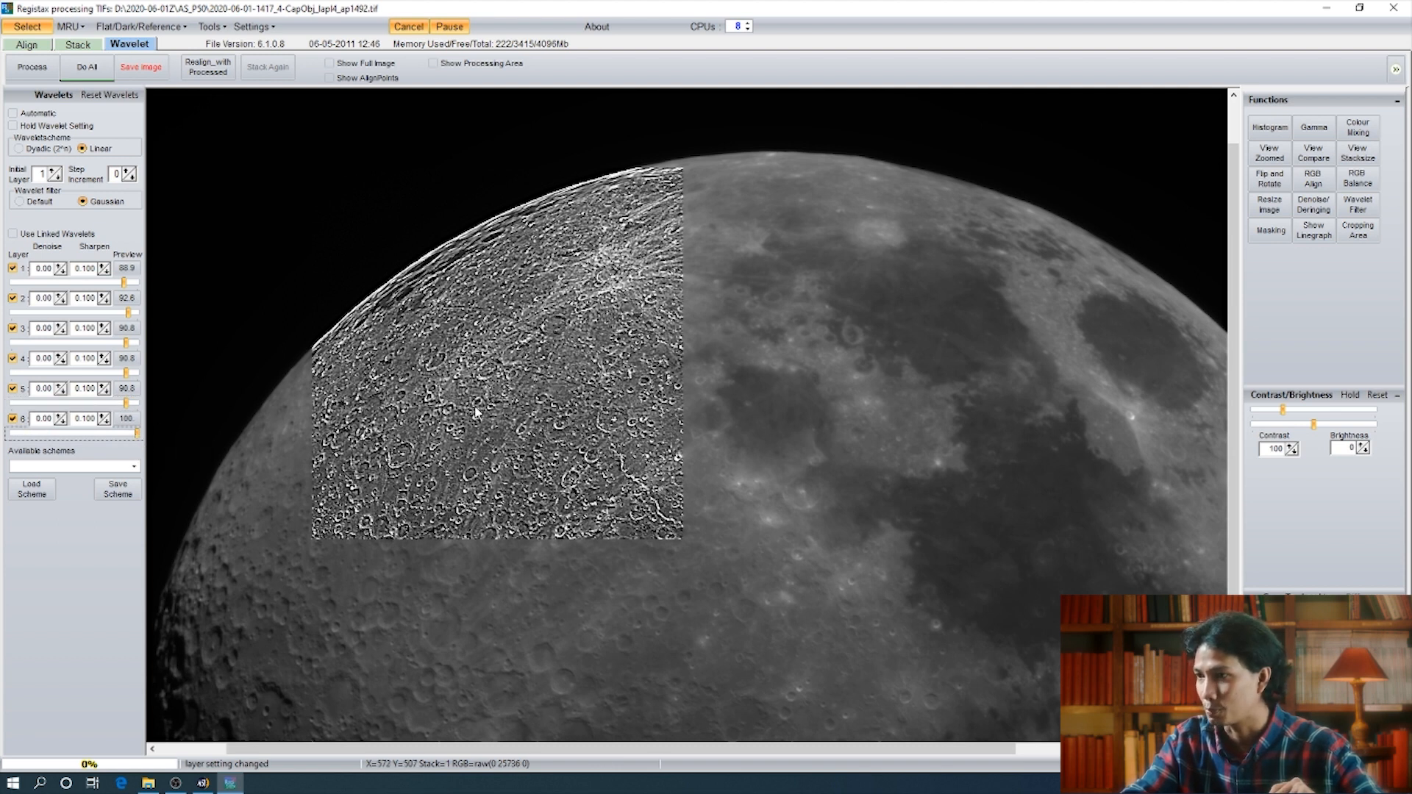
pyautogui.click(111, 99)
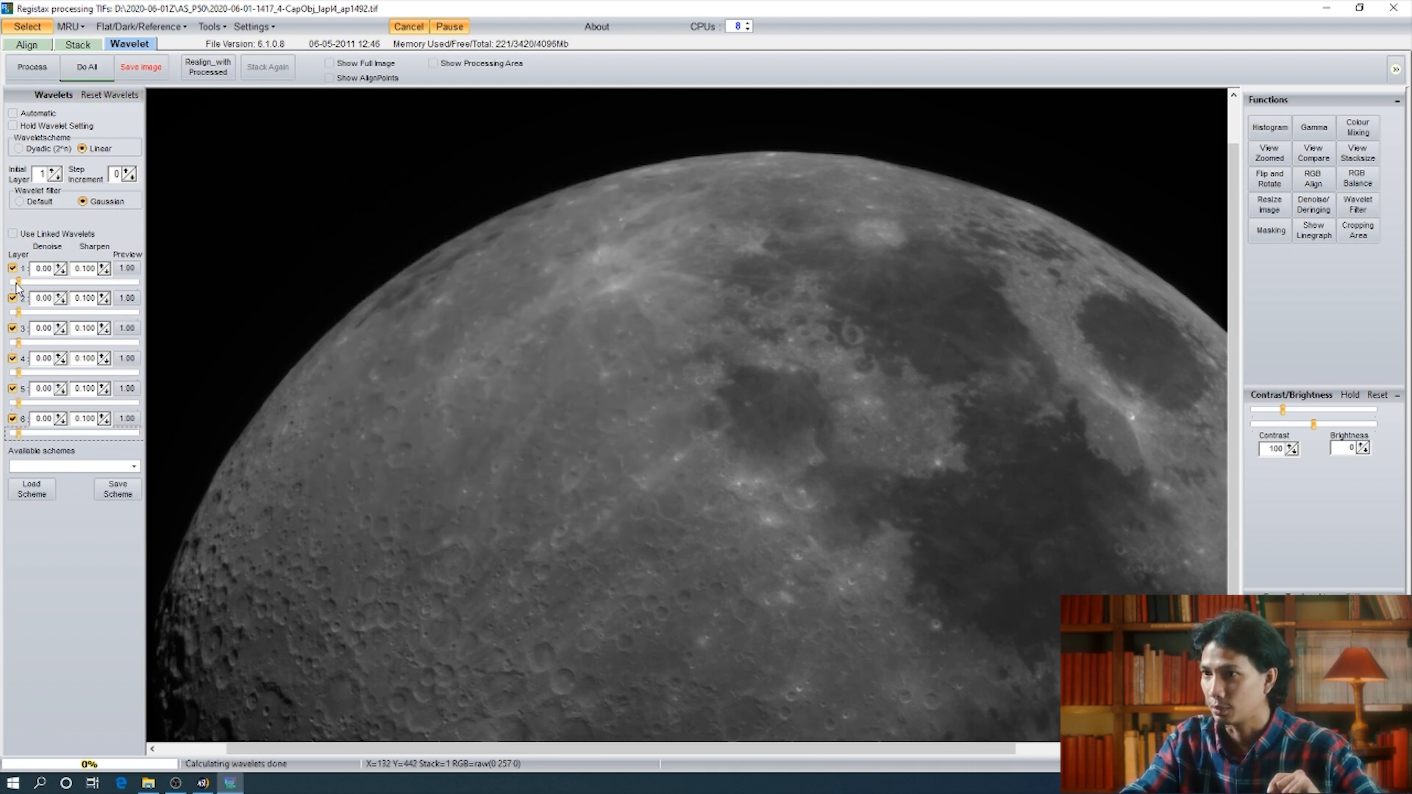
# Set the wavelet strengths to 54.6 on layer 1, 33.1 on layer 2, 19.6 on layer 3 and 6.7 on layer 4
pyautogui.moveTo(19, 286); pyautogui.dragTo(82, 282)
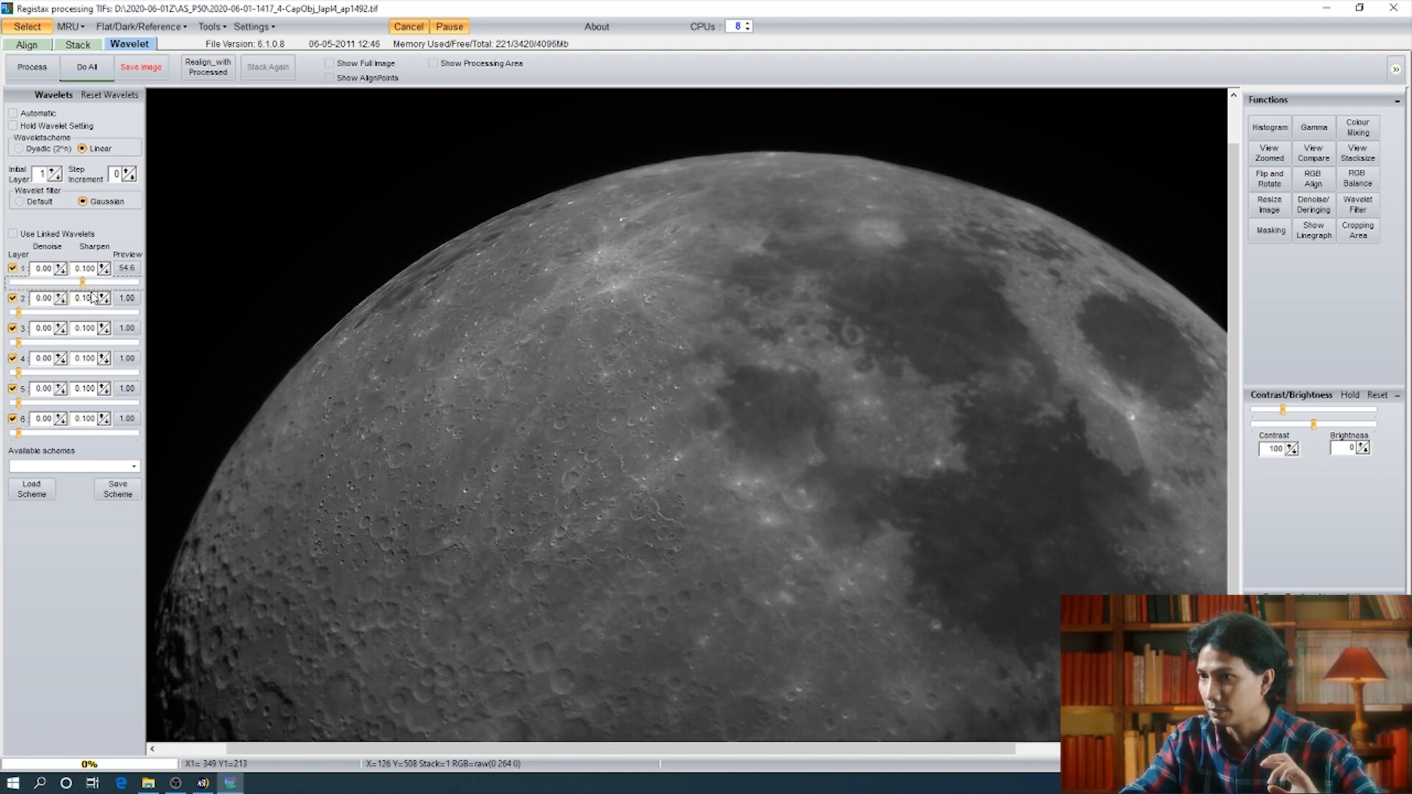
pyautogui.moveTo(19, 313); pyautogui.dragTo(56, 312)
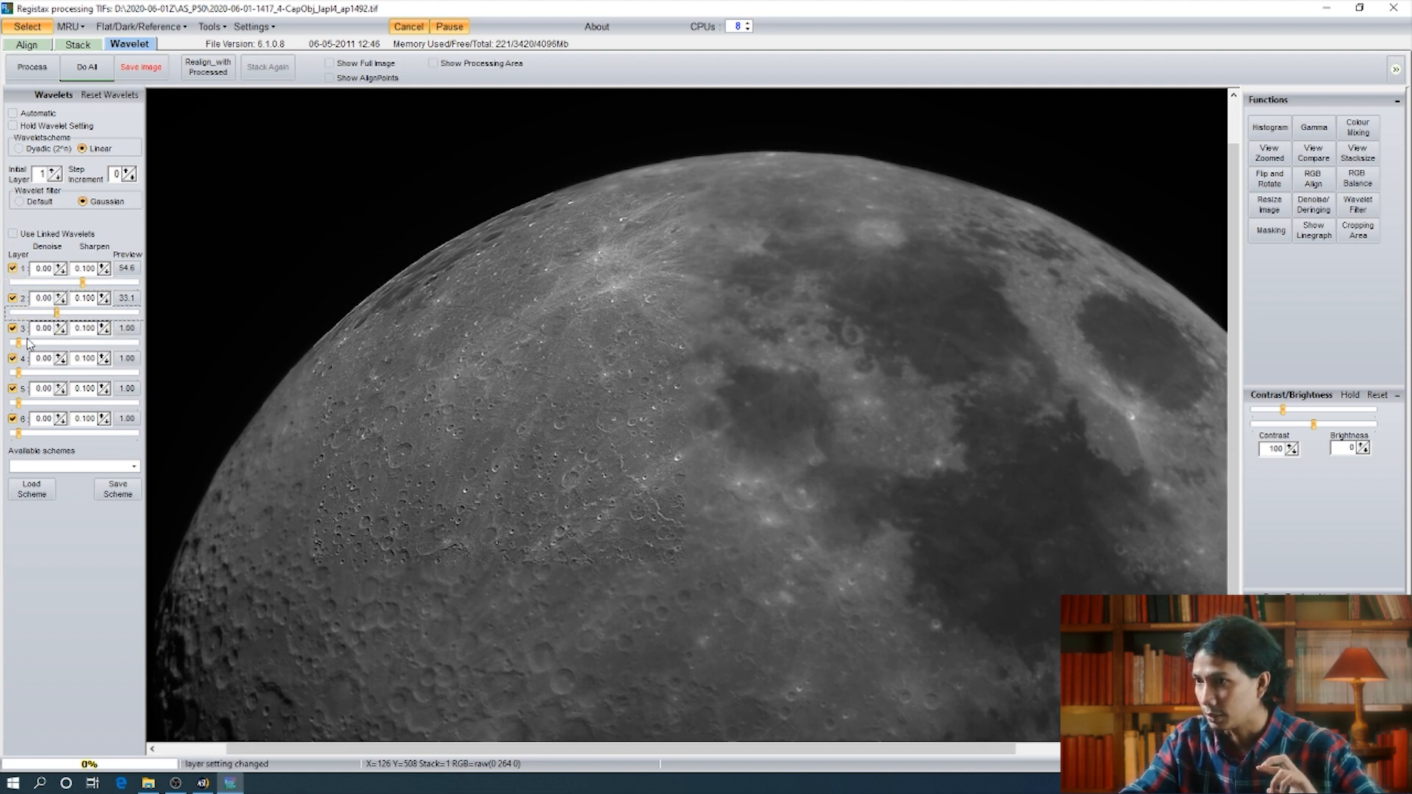
pyautogui.moveTo(18, 344); pyautogui.dragTo(40, 345)
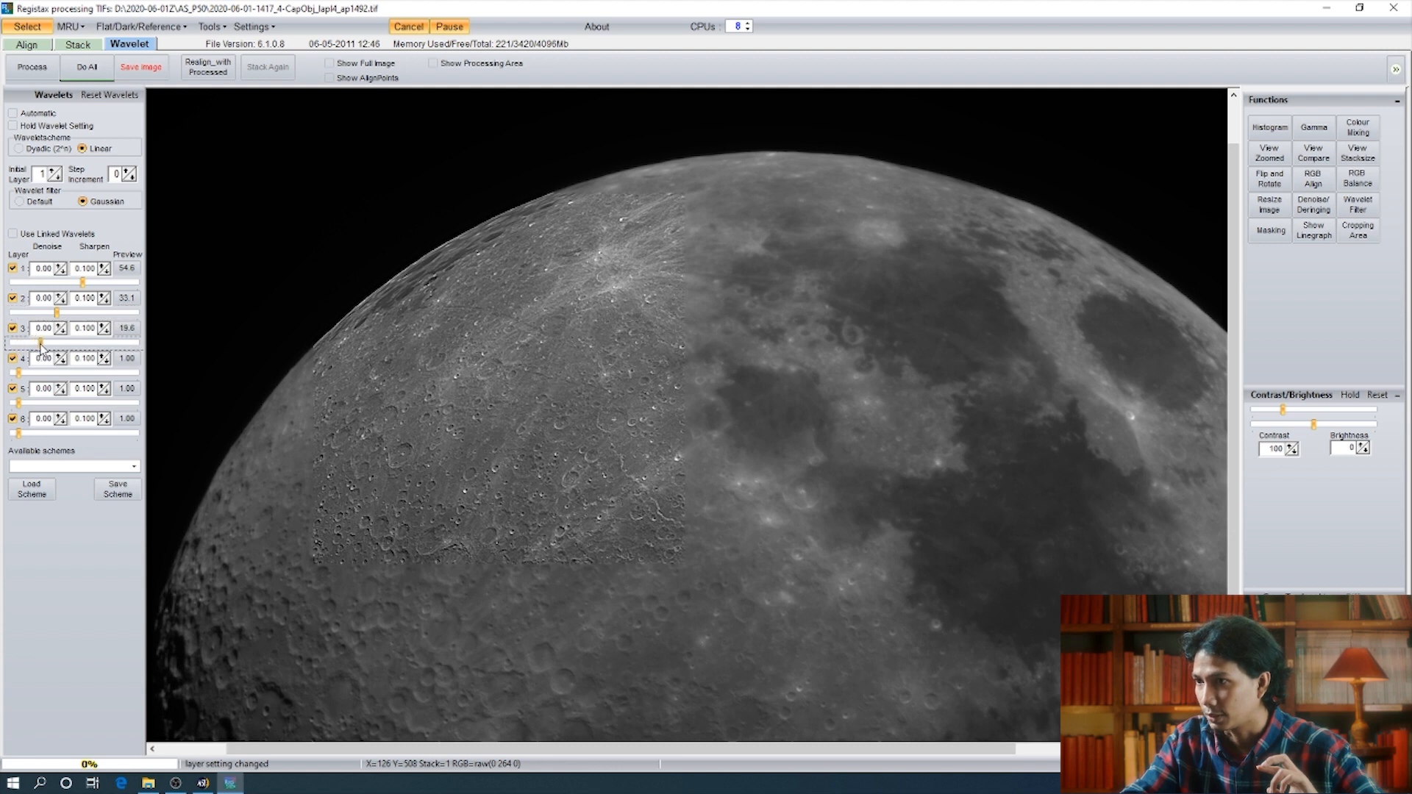
pyautogui.click(20, 372)
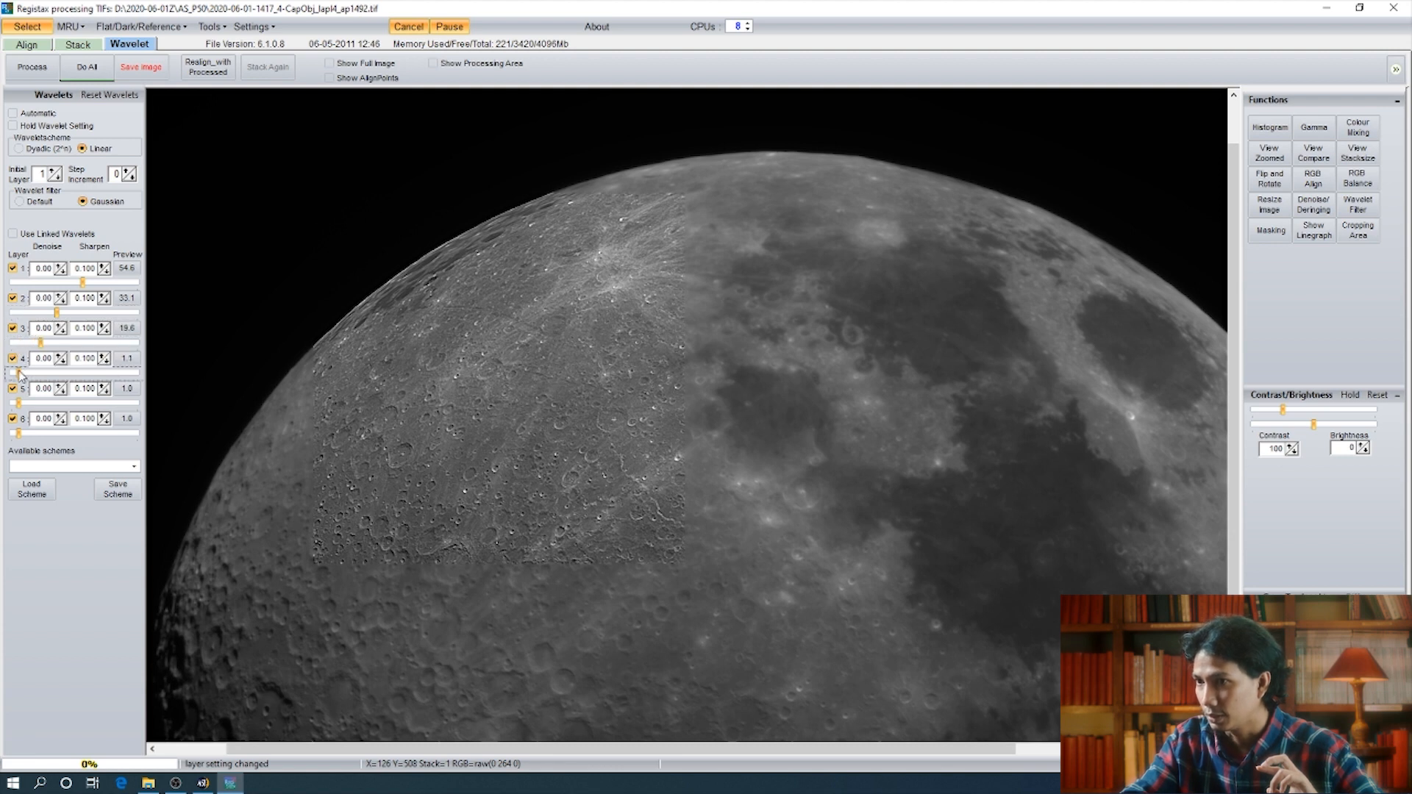
pyautogui.moveTo(20, 373); pyautogui.dragTo(26, 374)
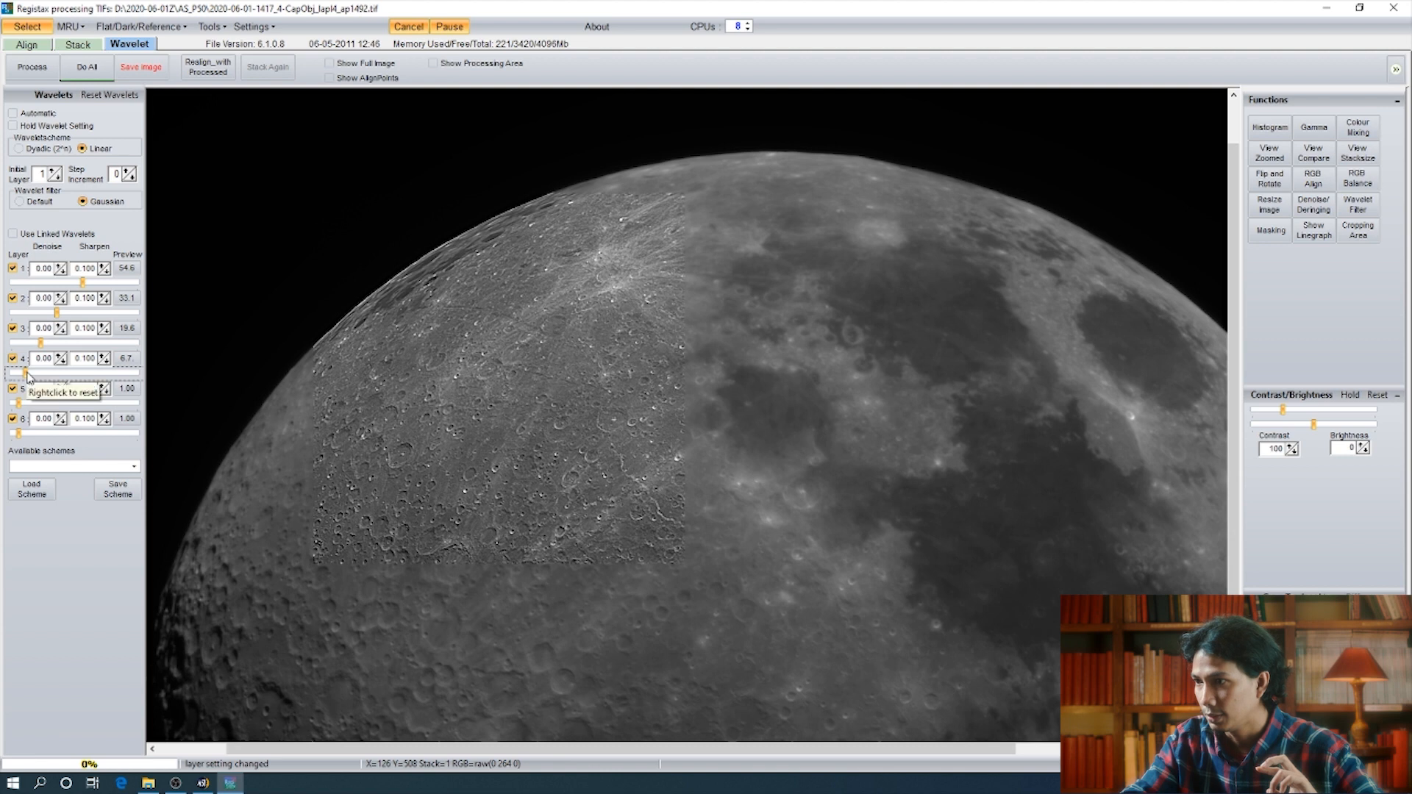
# Preview the wavelet sharpening on several different regions of the Moon's surface
pyautogui.click(743, 338)
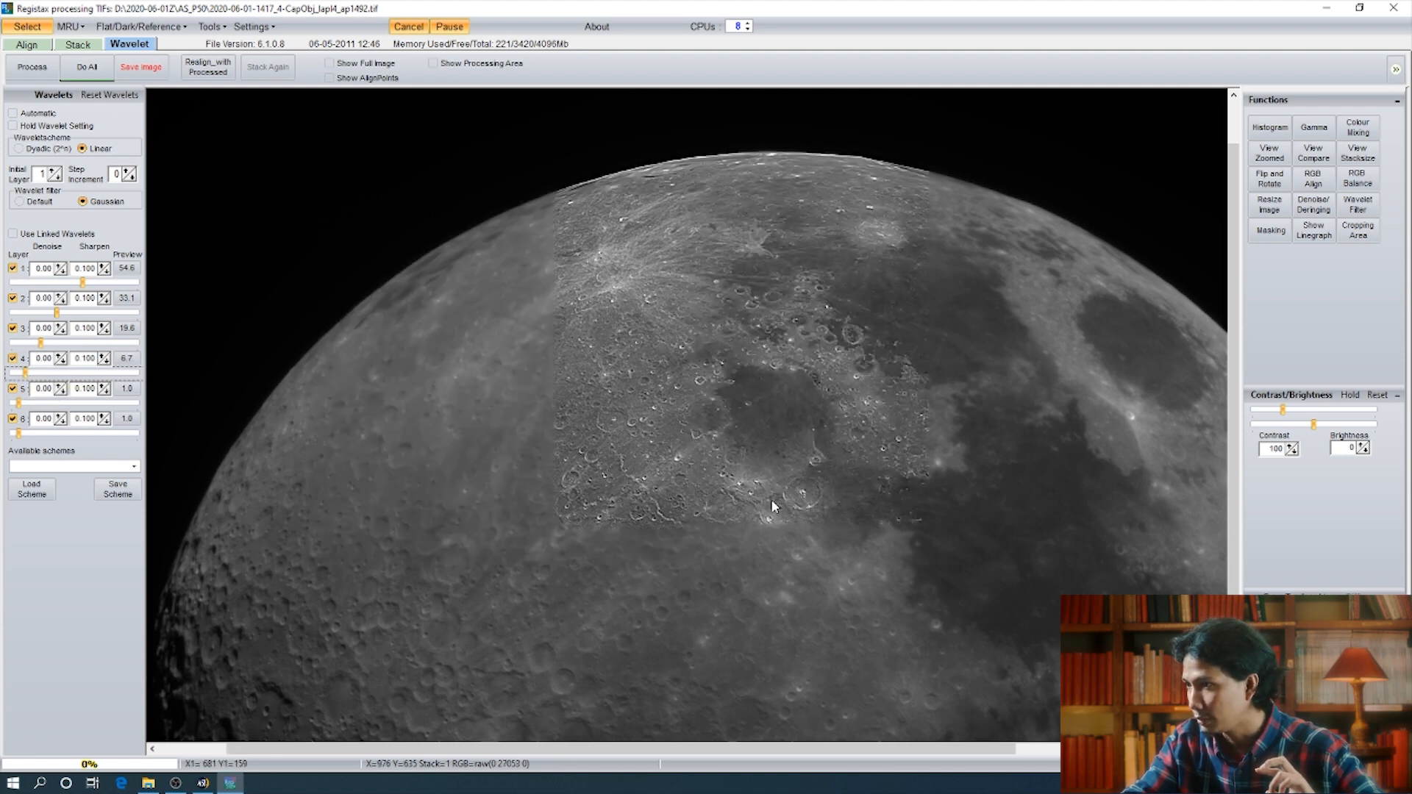
pyautogui.click(523, 537)
pyautogui.click(548, 309)
pyautogui.click(267, 487)
pyautogui.click(575, 525)
pyautogui.click(602, 298)
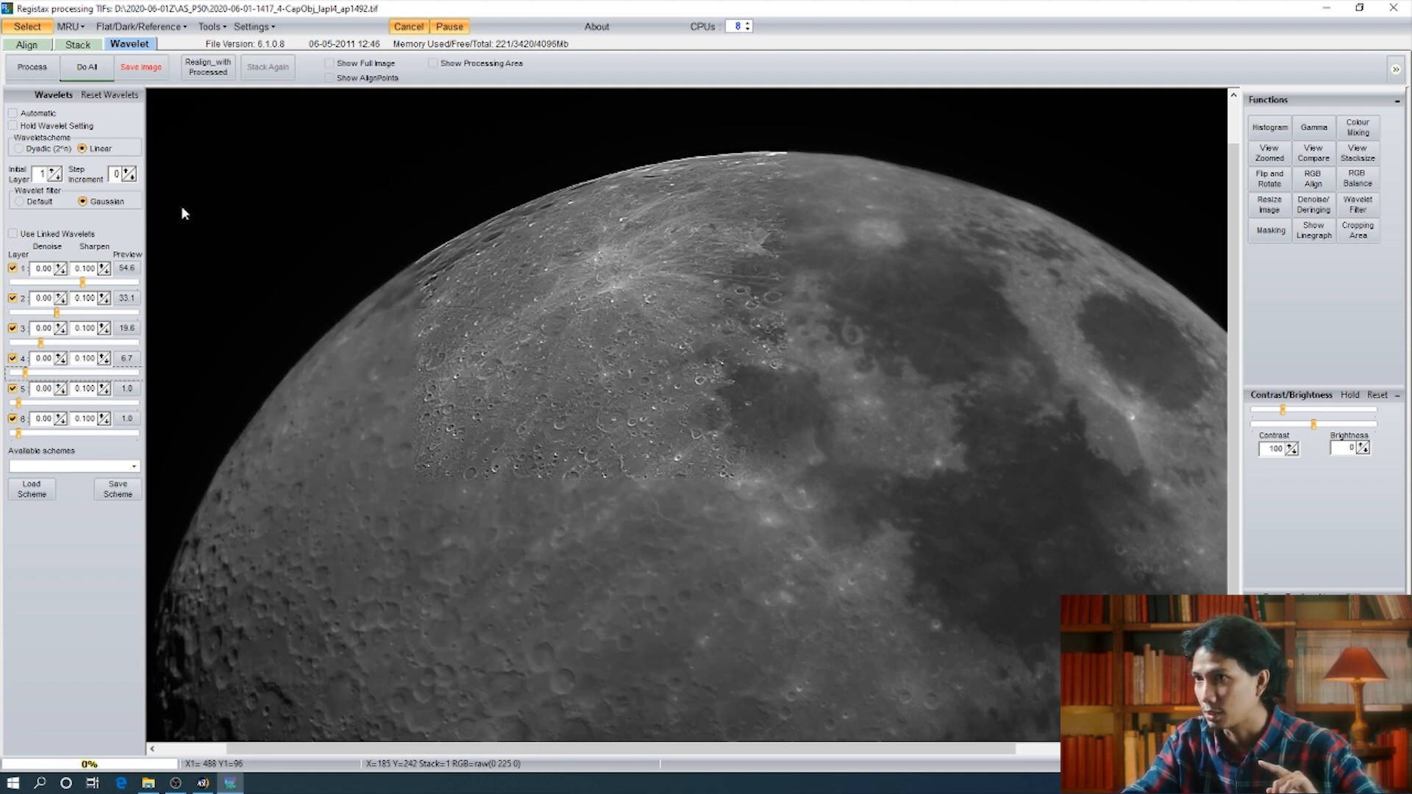
# Apply the wavelet sharpening to the whole image and inspect the Moon from its limb downward
pyautogui.click(87, 67)
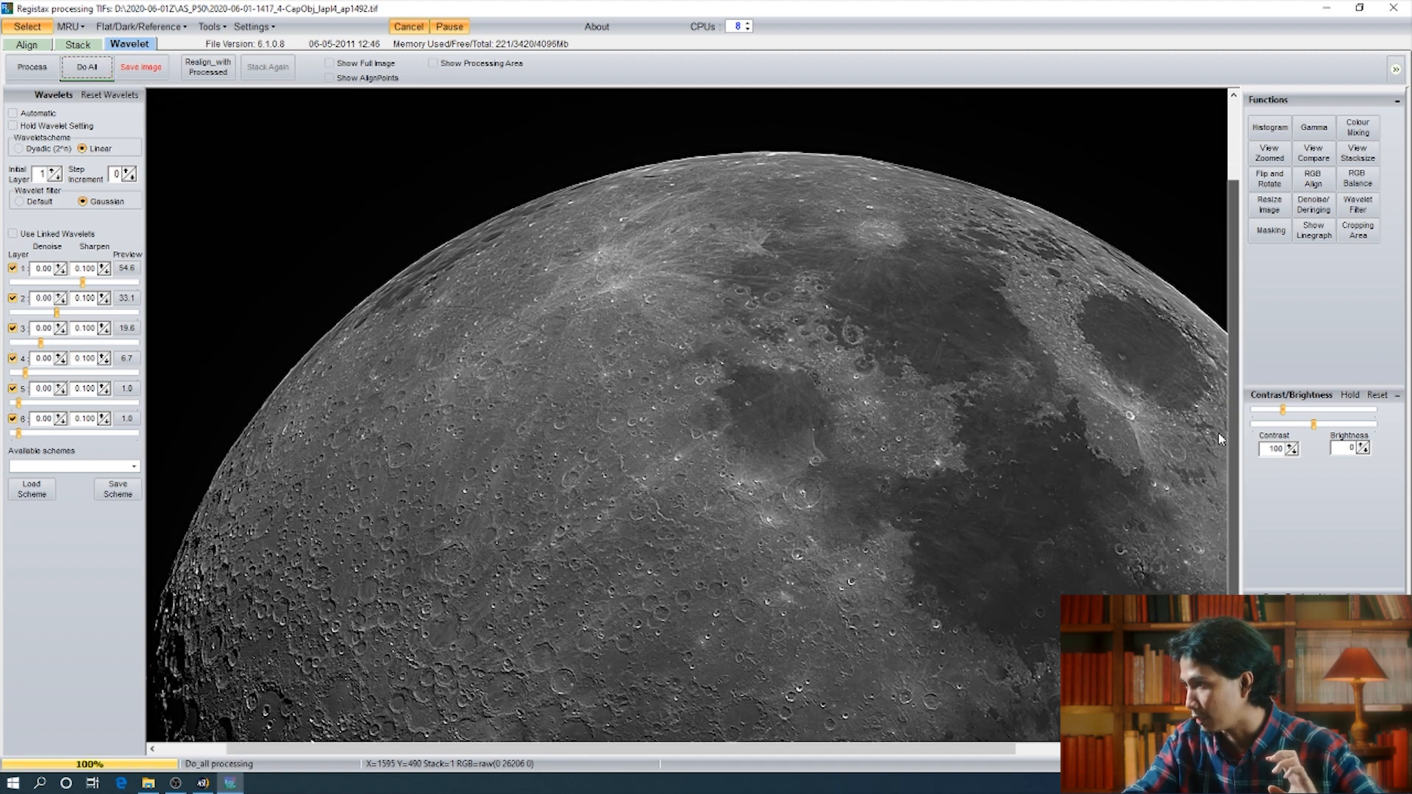
pyautogui.scroll(-3, 1195, 515)
pyautogui.scroll(4, 1207, 514)
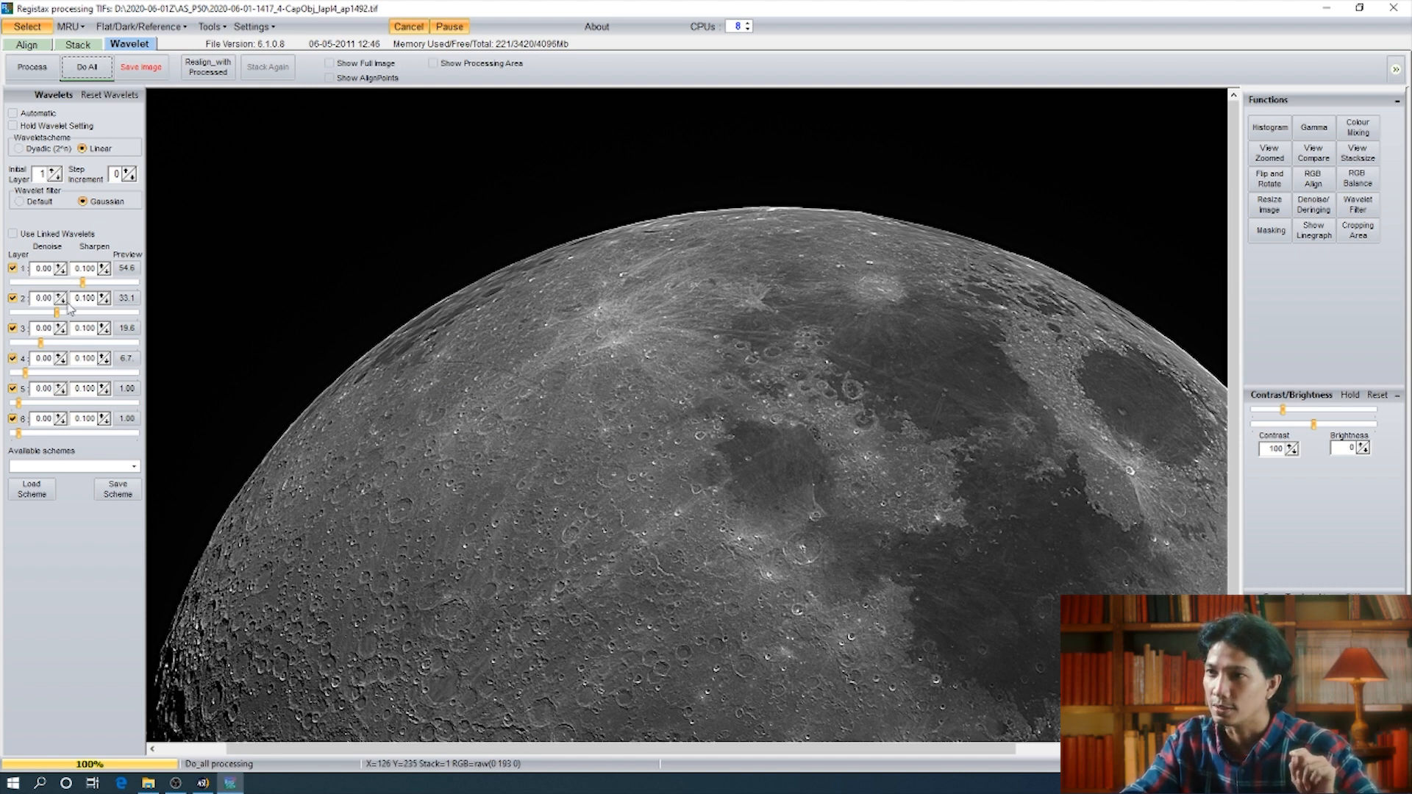
# Reduce the wavelet strengths to 40.4 on layer 1, 25.1 on layer 2 and 15.9 on layer 3, and process the whole image
pyautogui.moveTo(60, 315); pyautogui.dragTo(57, 315)
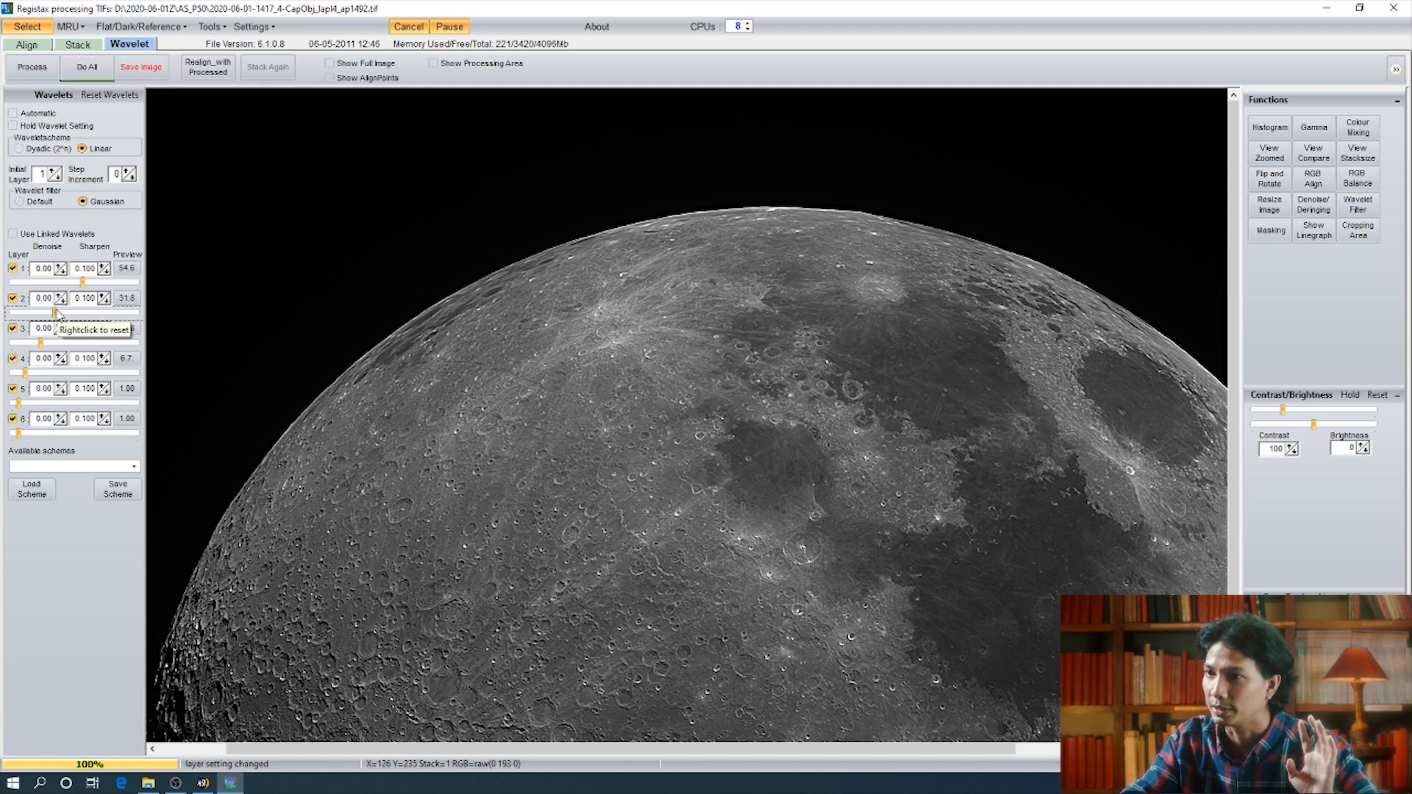
pyautogui.click(84, 284)
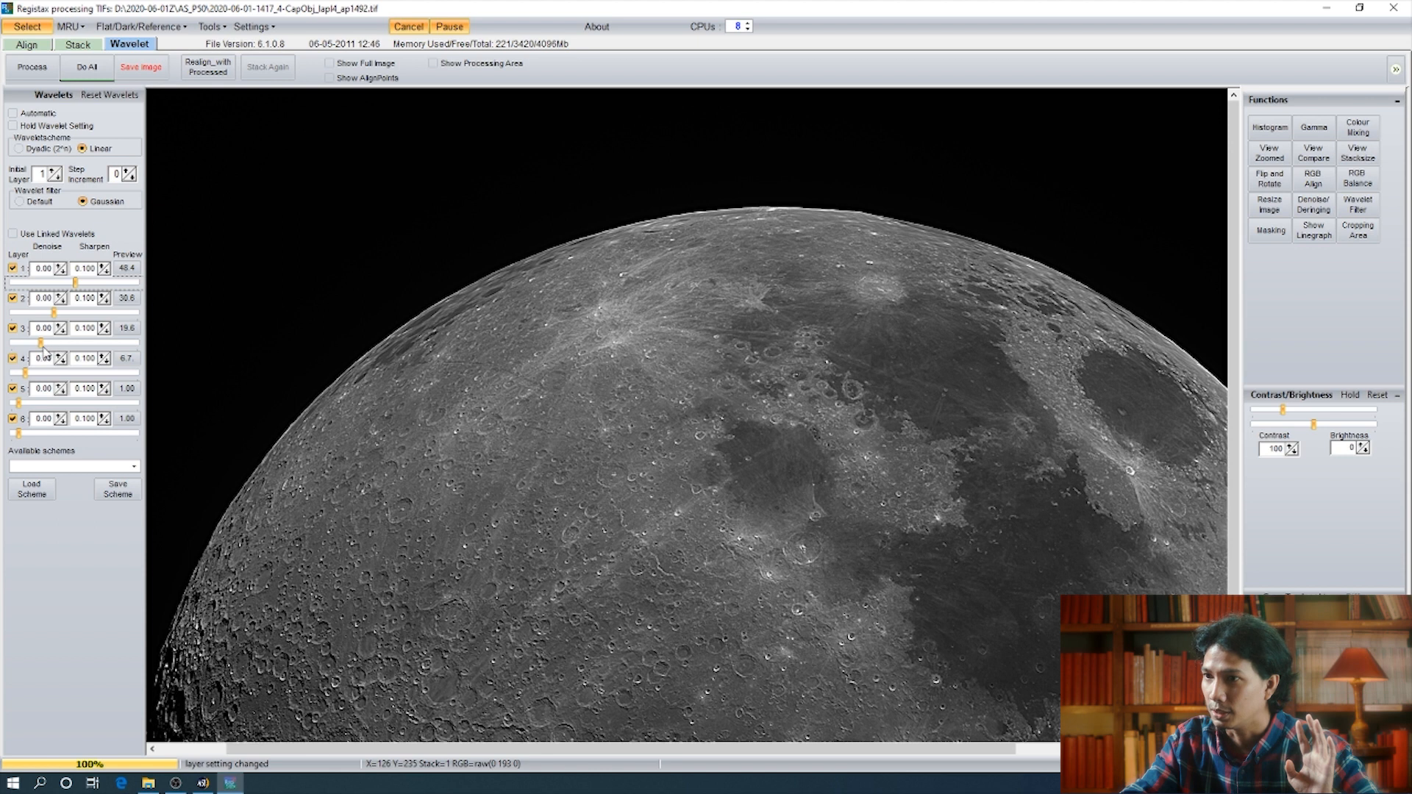
pyautogui.moveTo(41, 342); pyautogui.dragTo(36, 342)
pyautogui.click(58, 315)
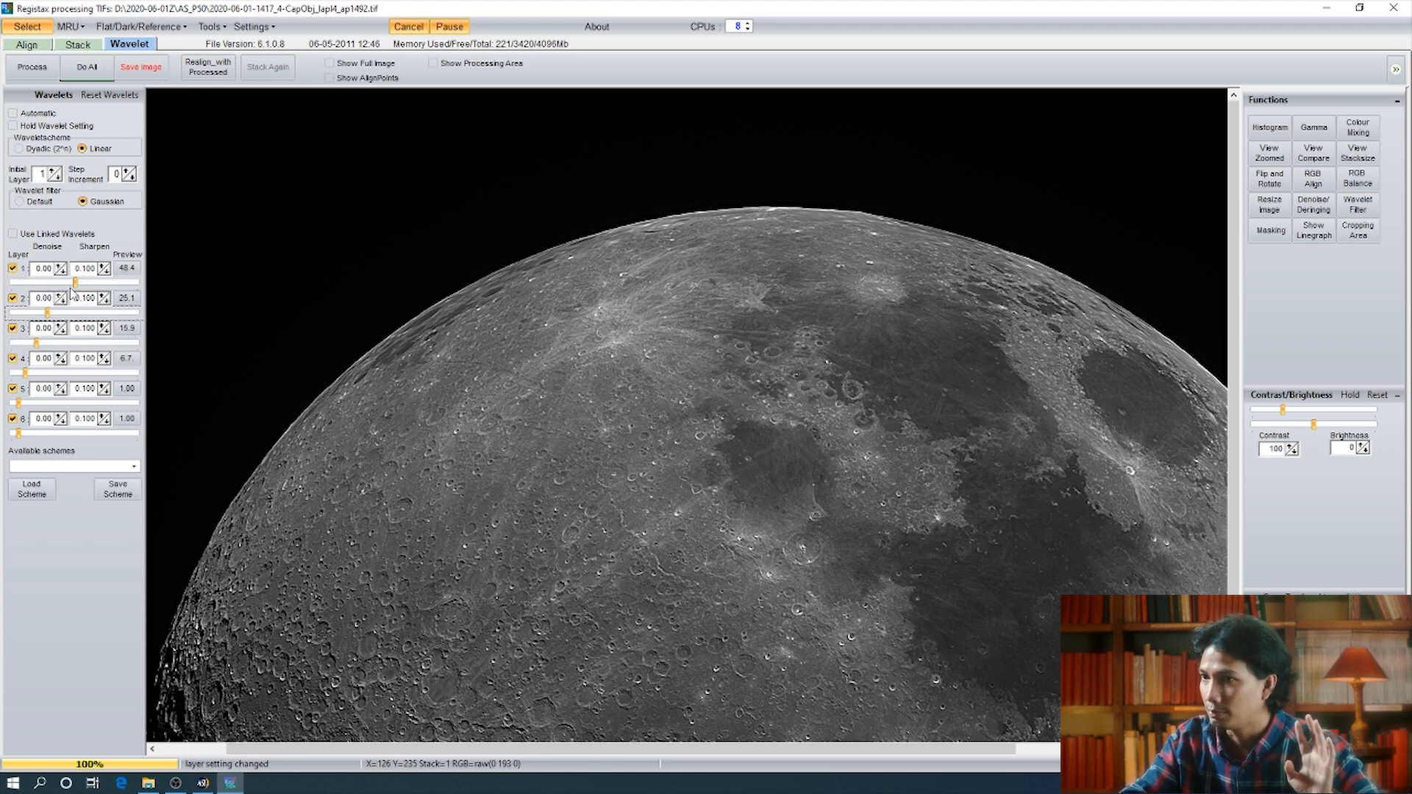
pyautogui.moveTo(77, 283); pyautogui.dragTo(66, 282)
pyautogui.click(88, 78)
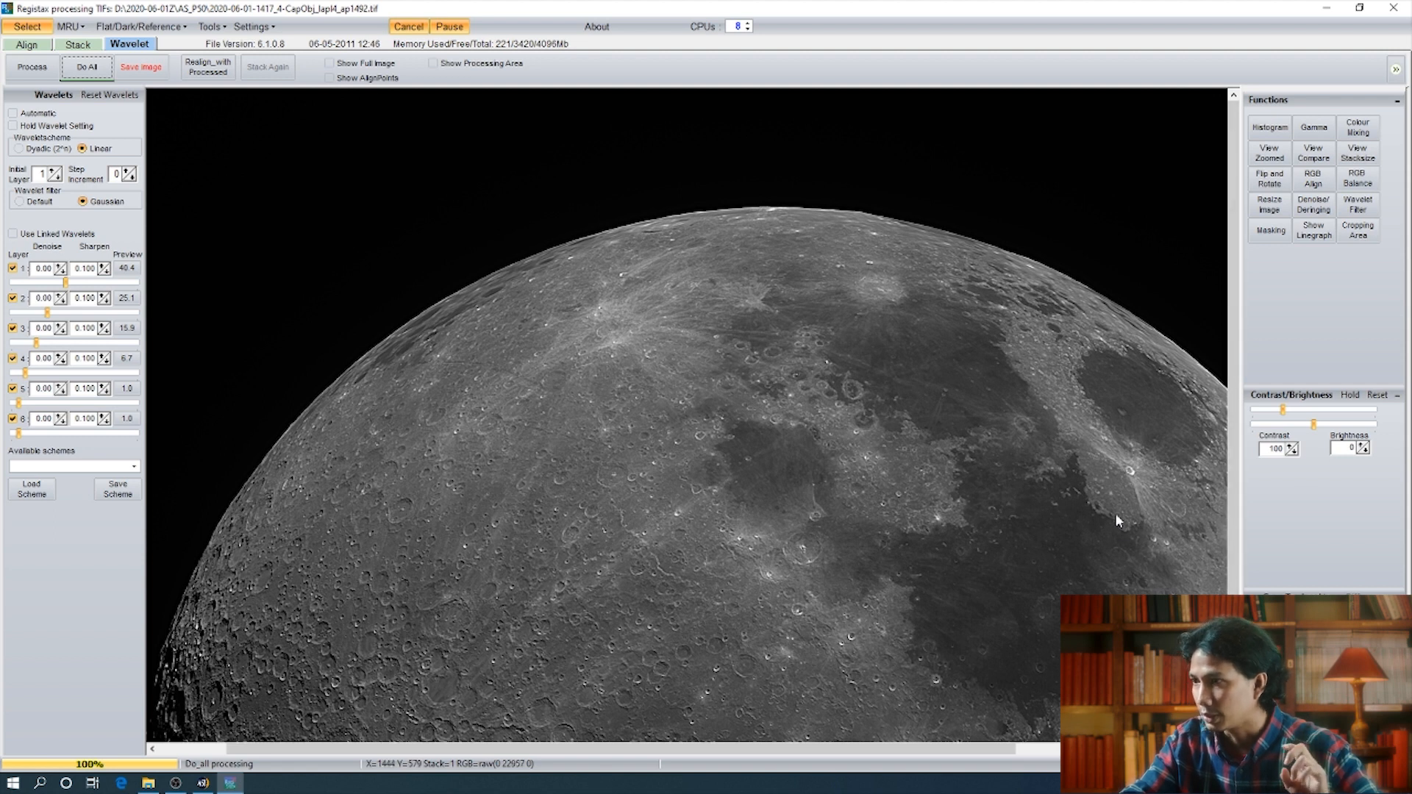
# Set the contrast to 138 and brightness to -31, process the whole image and display it in full
pyautogui.click(1281, 410)
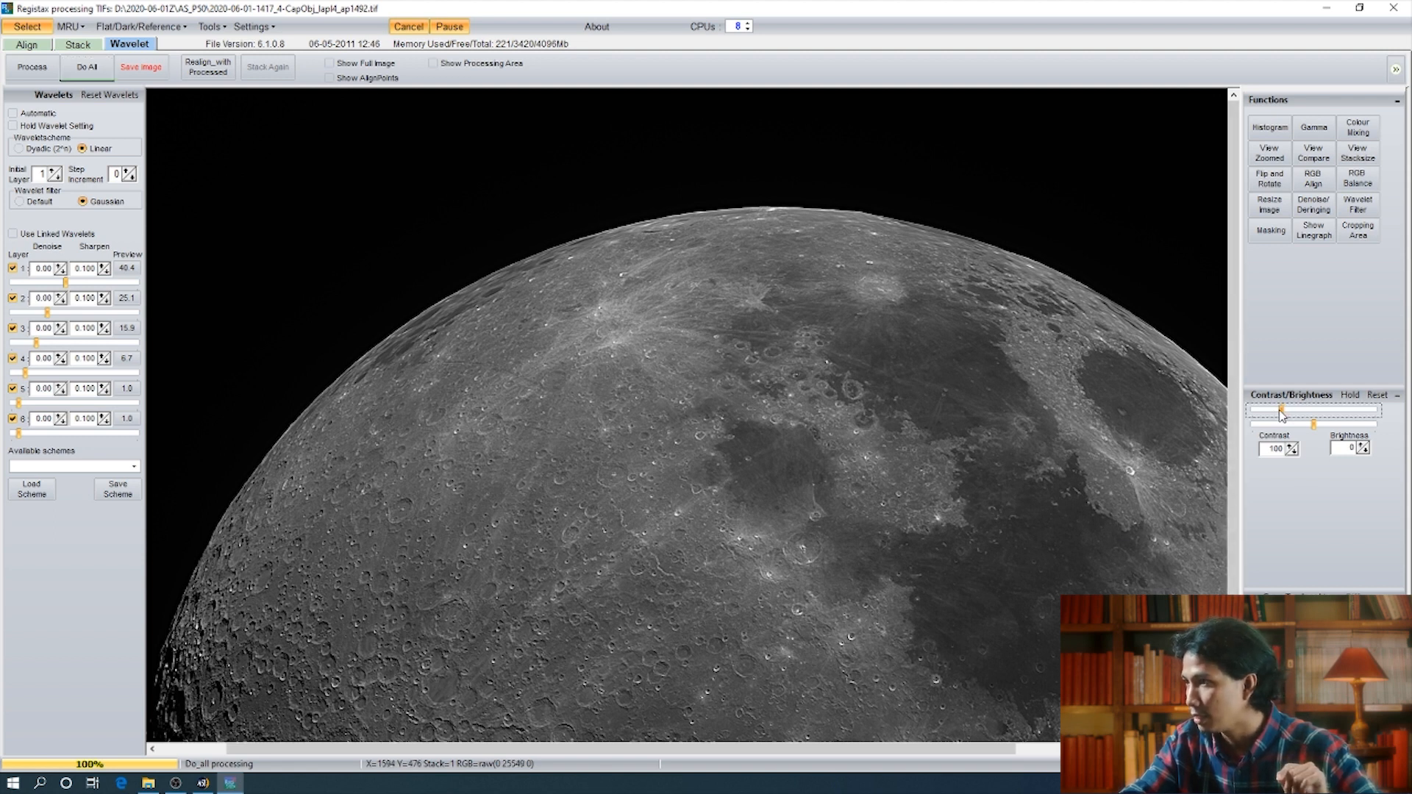
pyautogui.moveTo(1280, 411)
pyautogui.mouseDown()
pyautogui.moveTo(1304, 413)
pyautogui.moveTo(1299, 425)
pyautogui.mouseUp()
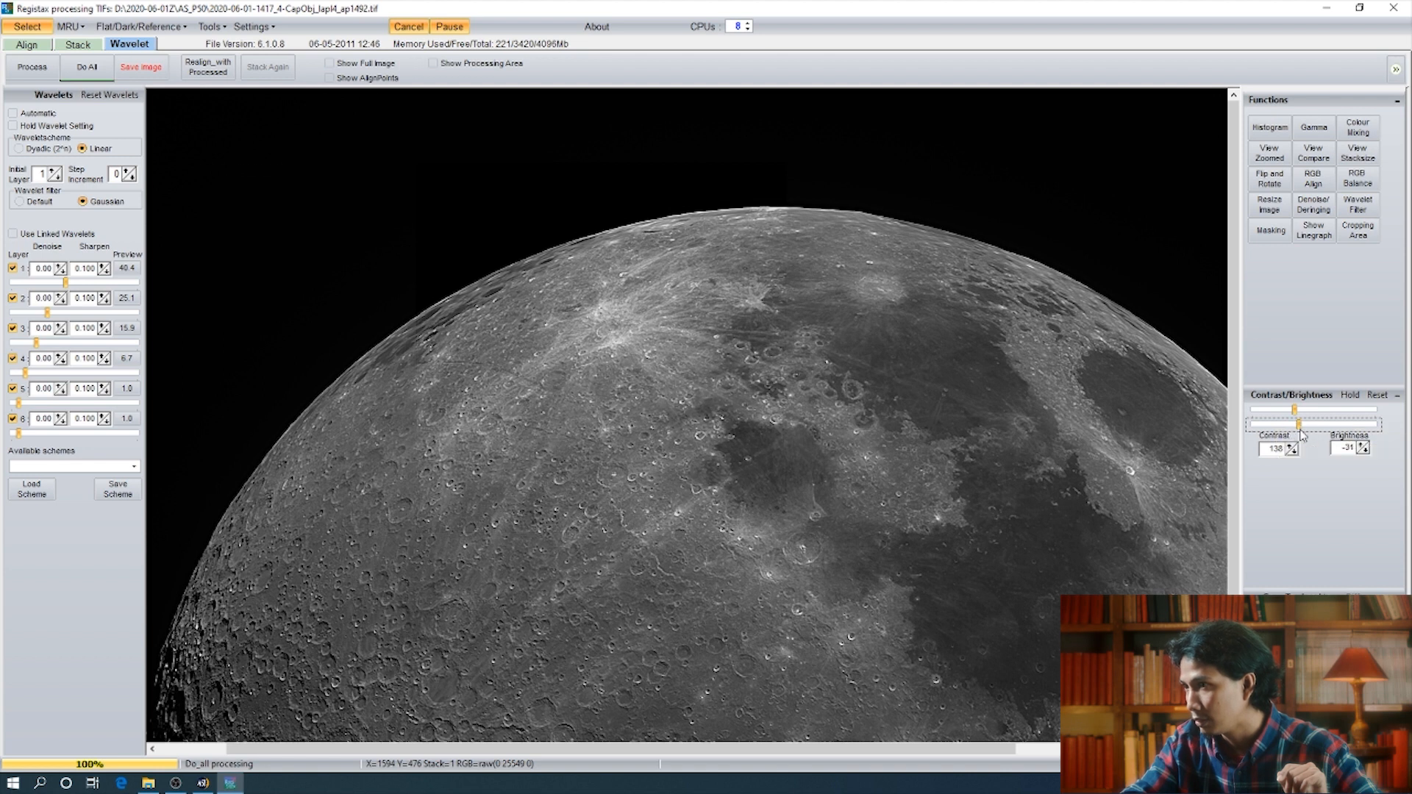
pyautogui.click(88, 66)
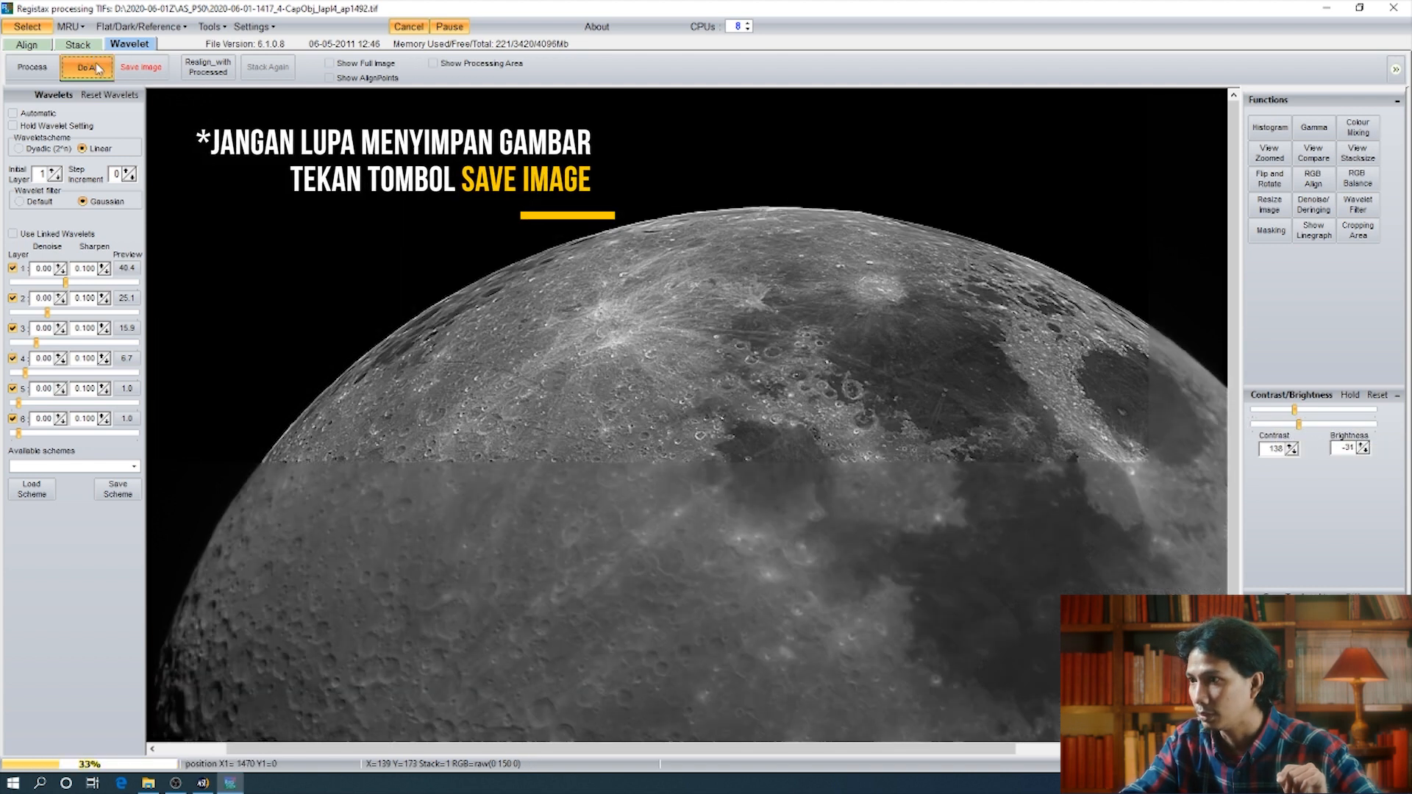
pyautogui.click(330, 63)
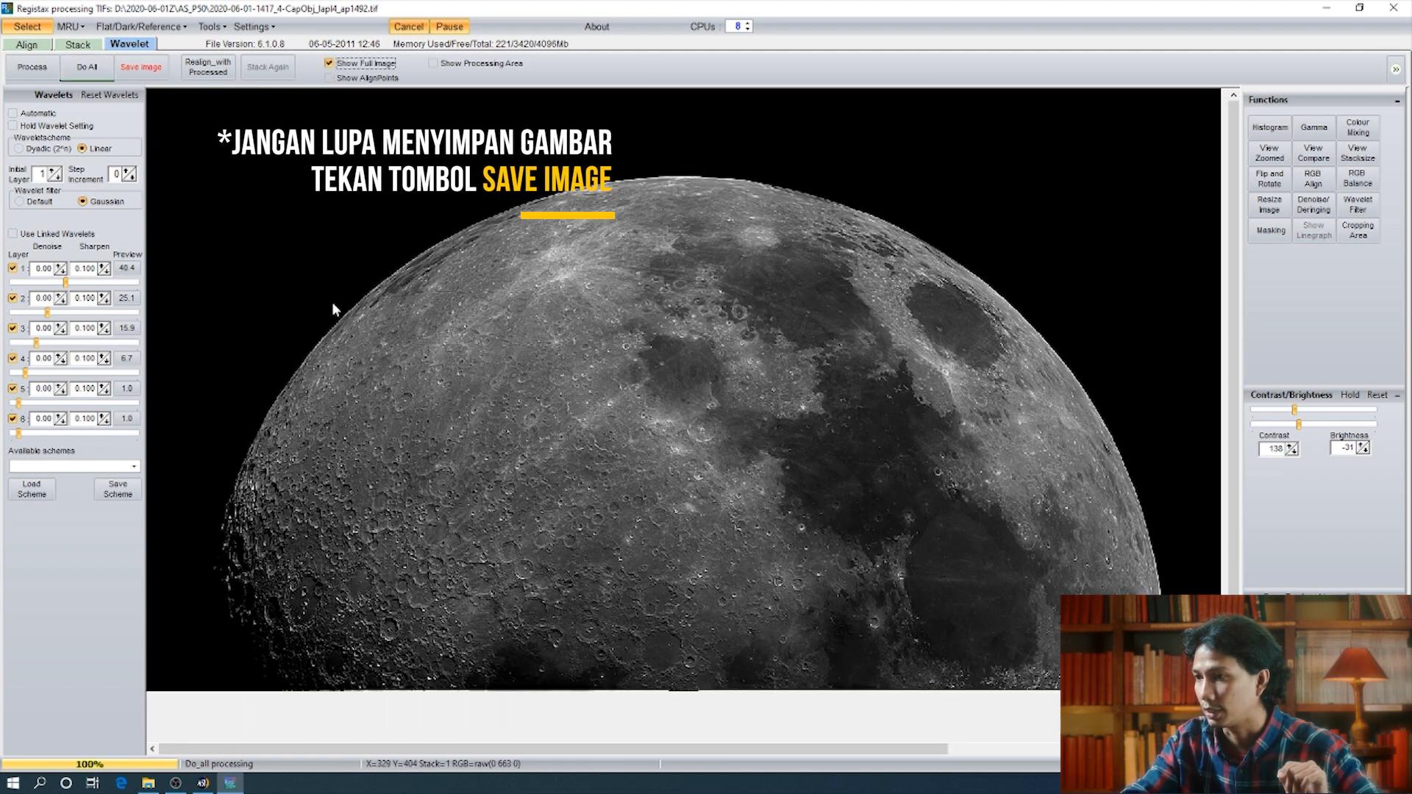